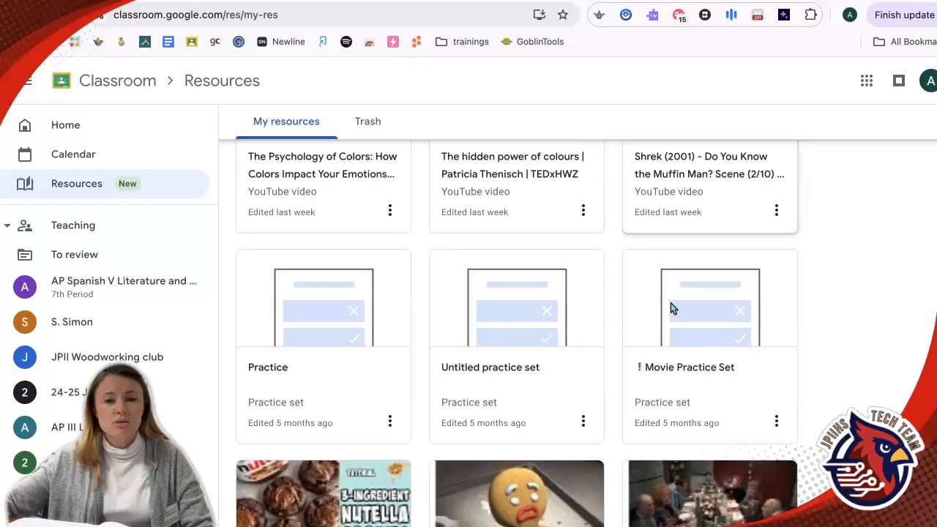
Open the 'practice worksheet' practice set from Resources and scroll through its questions.
scroll(670, 303, "up", 5)
scroll(669, 302, "up", 5)
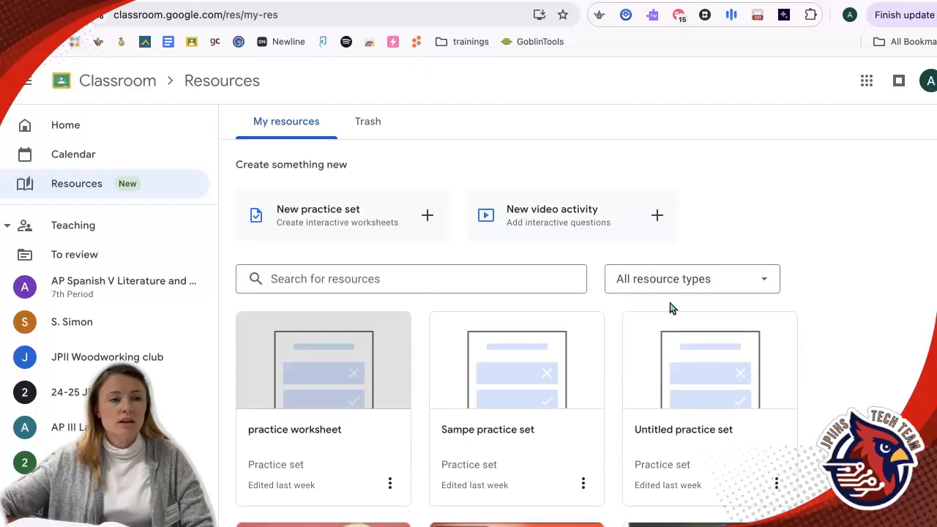
left_click(356, 359)
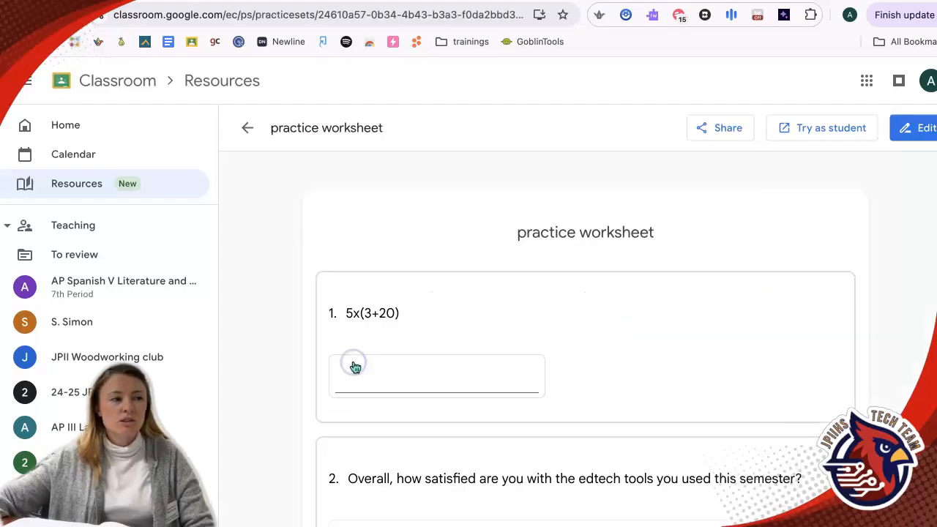
scroll(634, 342, "down", 2)
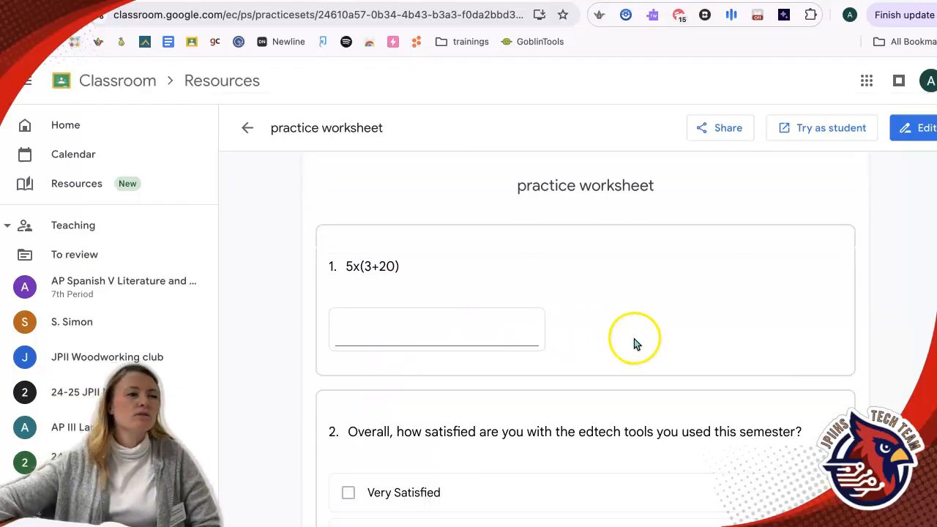
scroll(637, 346, "down", 3)
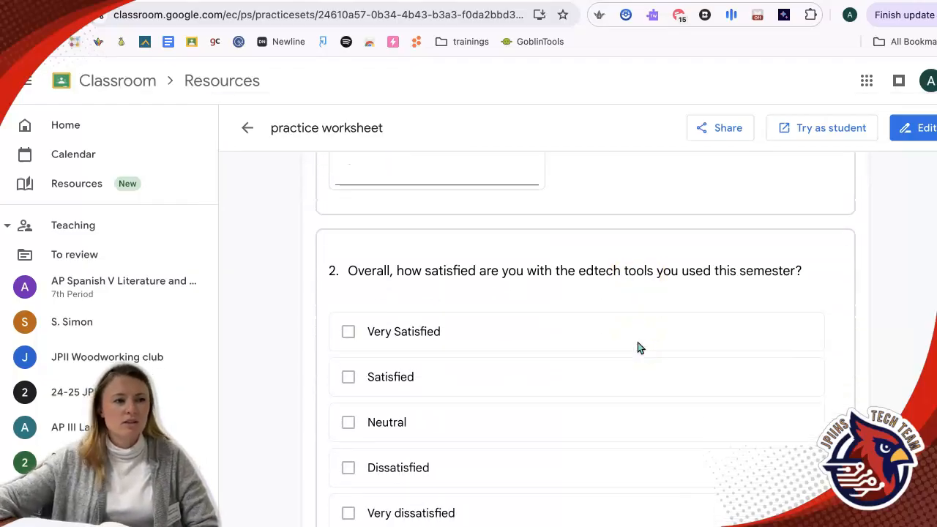
scroll(637, 348, "down", 4)
scroll(638, 342, "up", 7)
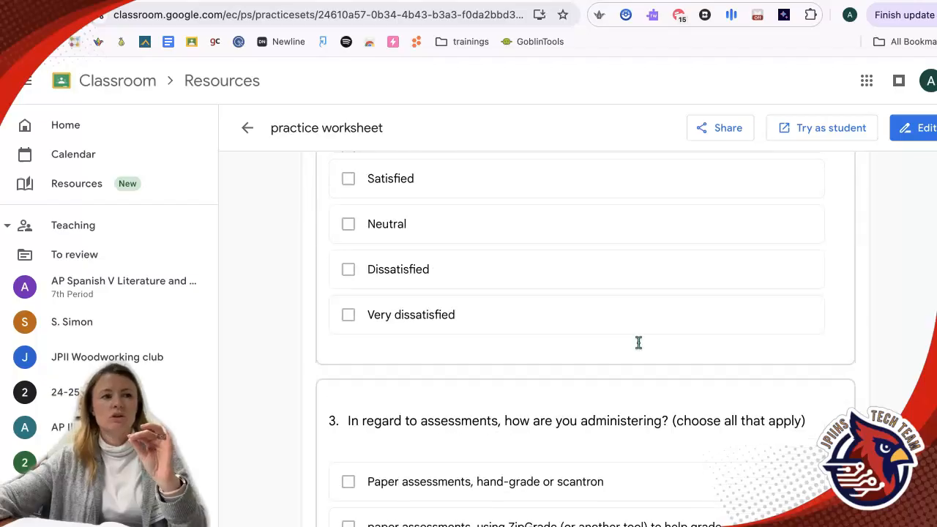
scroll(639, 342, "up", 2)
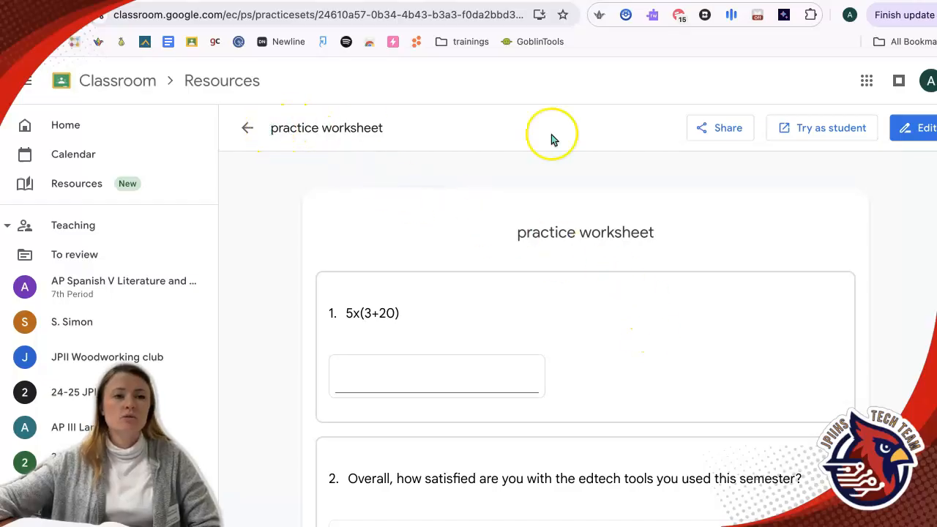
Preview the practice worksheet as a student, jumping between questions, and return to Resources.
left_click(792, 139)
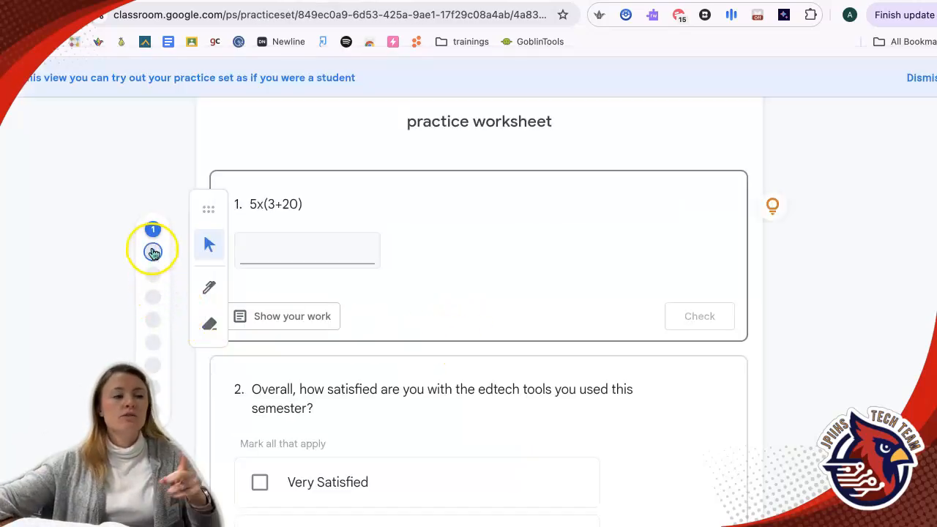
left_click(153, 254)
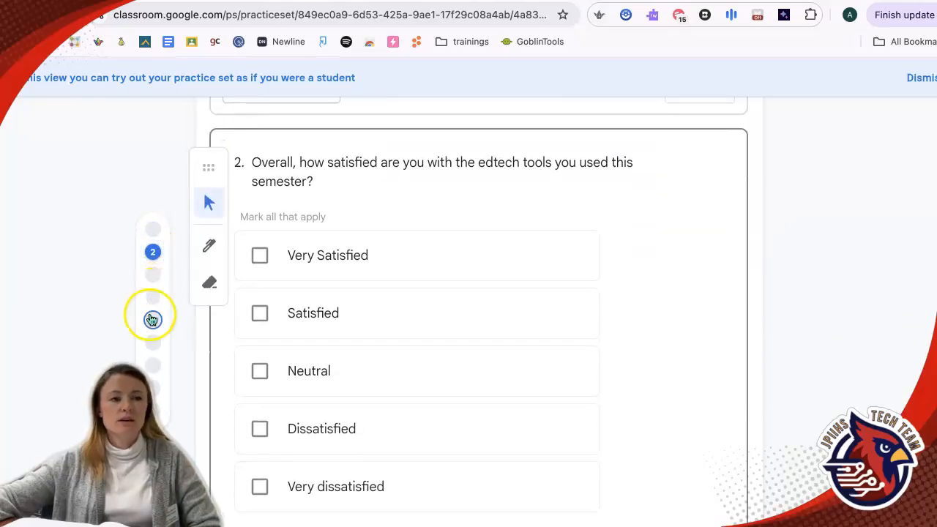
left_click(153, 297)
scroll(160, 356, "down", 15)
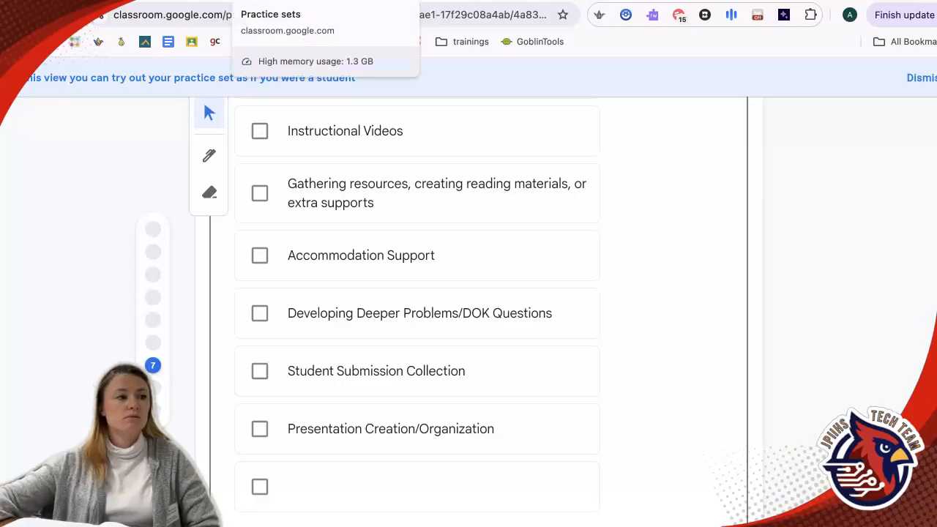
left_click(79, 189)
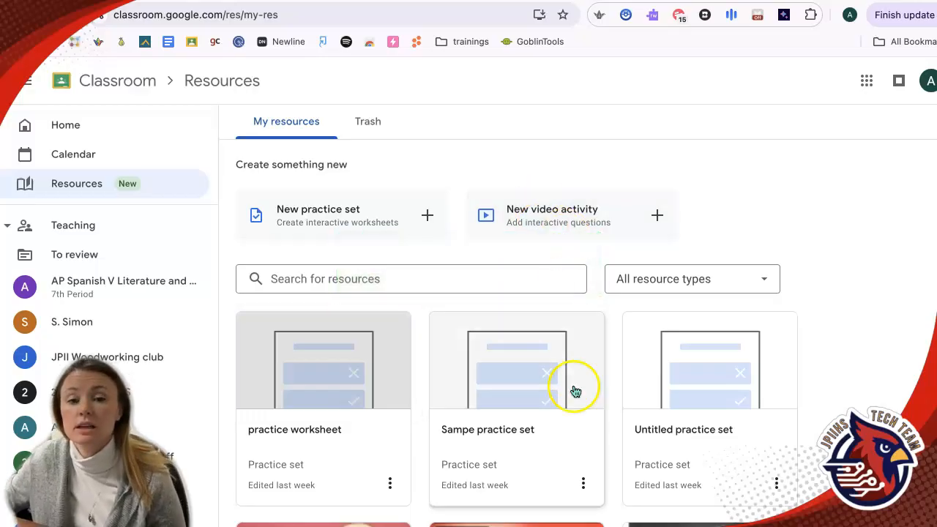
Open the Shrek video activity, inspect its multiple choice question at 0:44, and finish with Done.
scroll(575, 391, "down", 3)
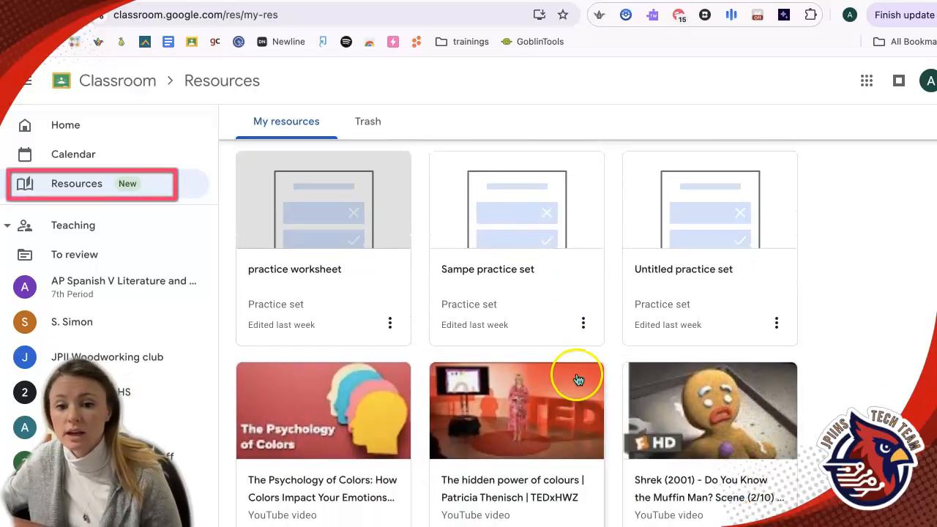
scroll(579, 379, "down", 2)
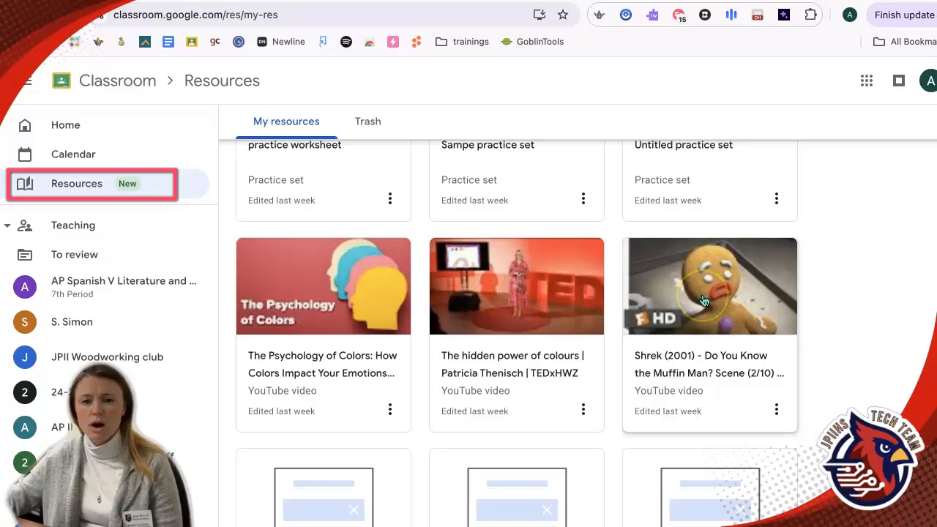
left_click(703, 301)
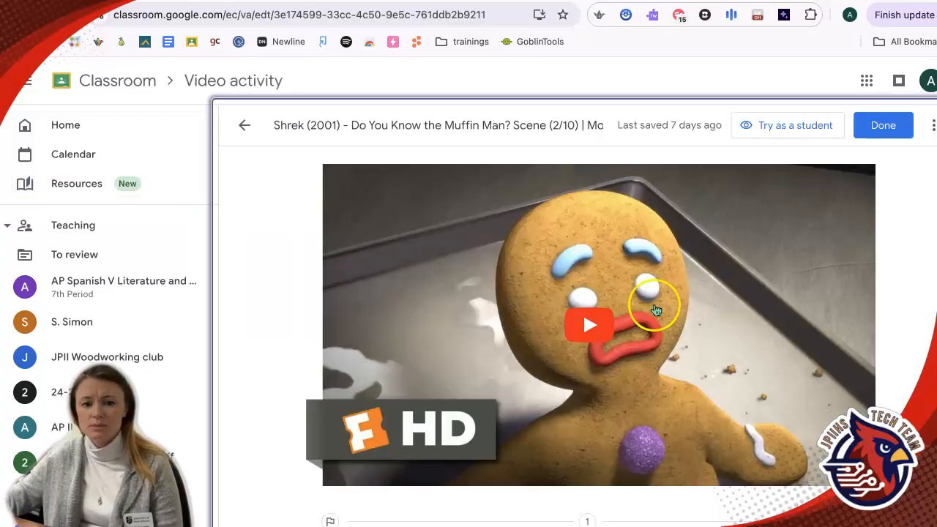
scroll(565, 341, "down", 2)
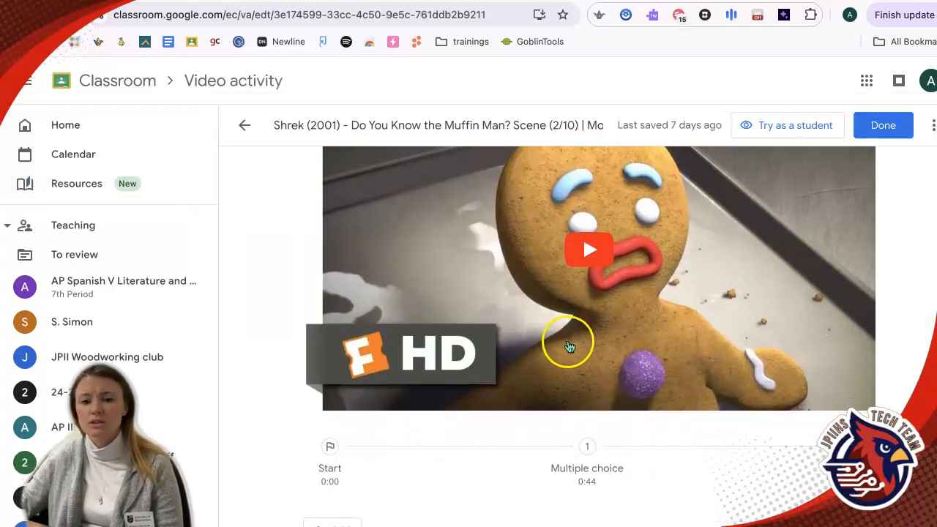
left_click(596, 456)
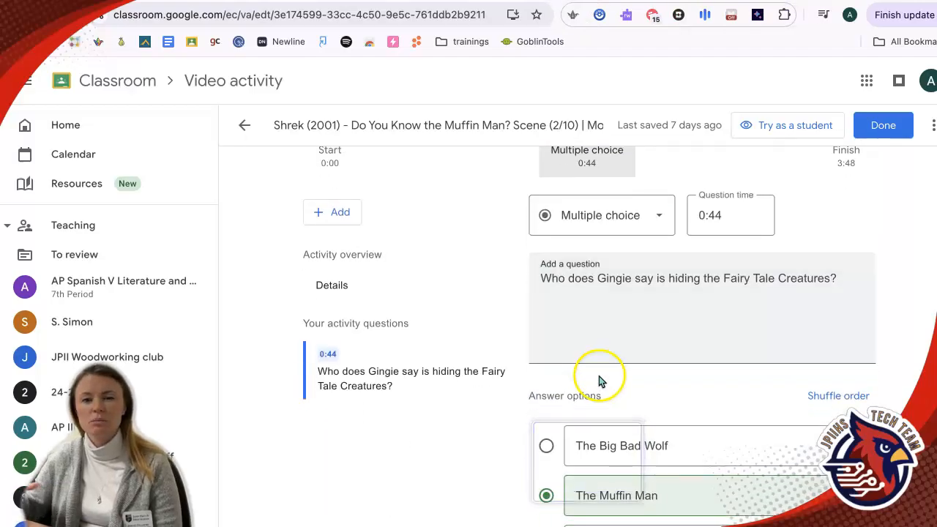
scroll(599, 381, "down", 3)
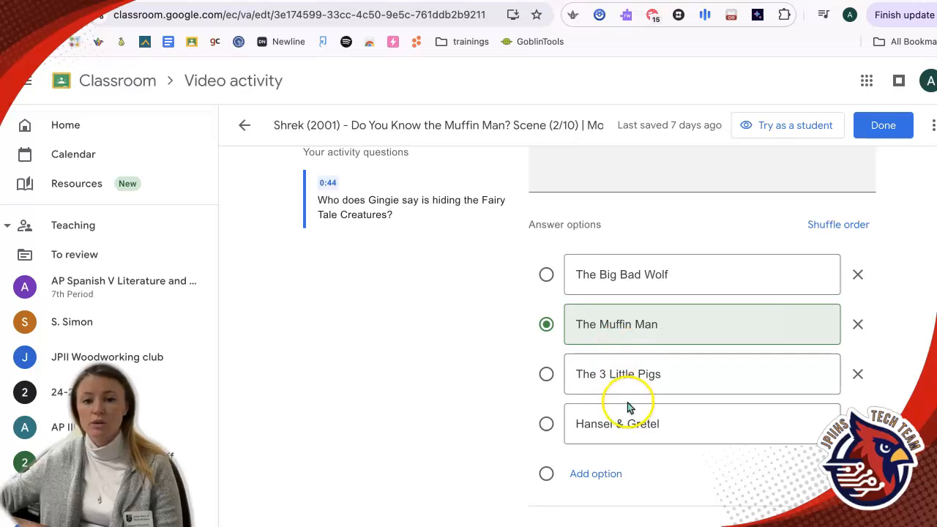
scroll(626, 392, "up", 5)
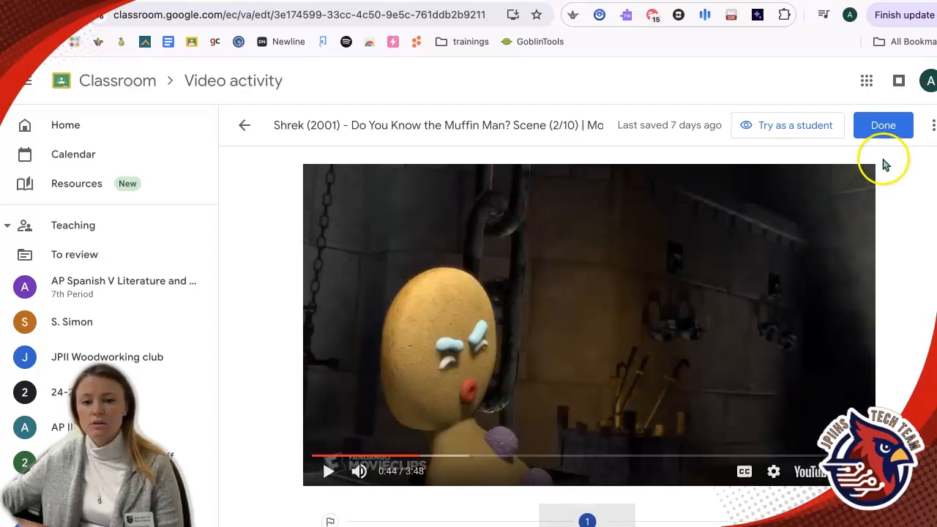
left_click(879, 130)
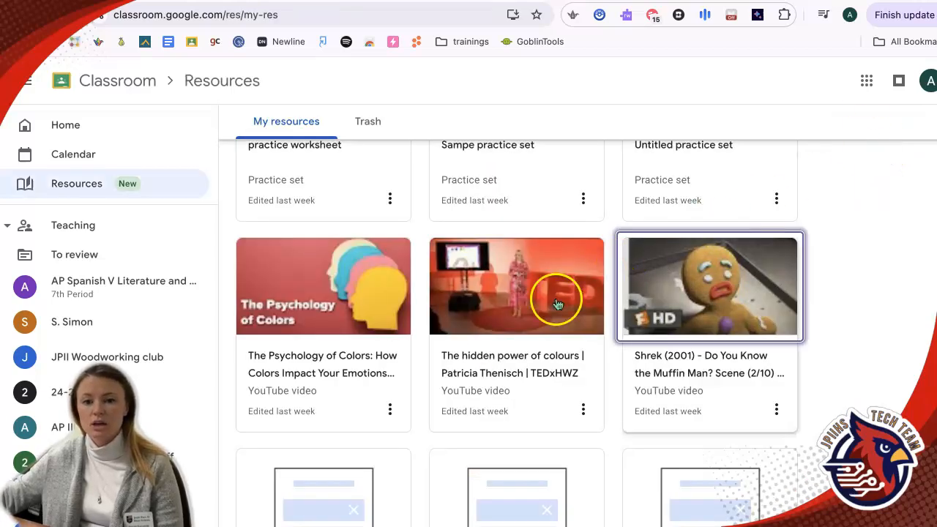
Open the Sandbox class's People page and toggle between the Students and Groups views.
scroll(499, 348, "up", 3)
scroll(498, 351, "up", 2)
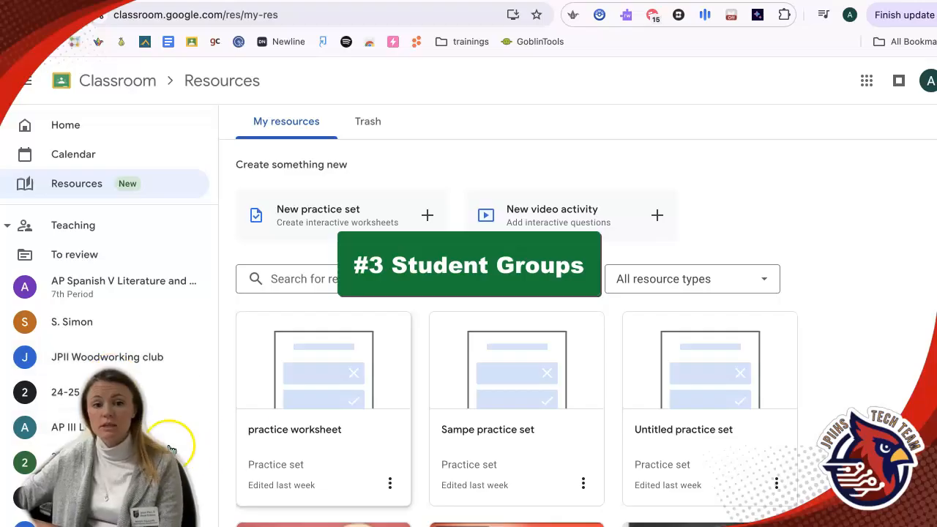
left_click(110, 497)
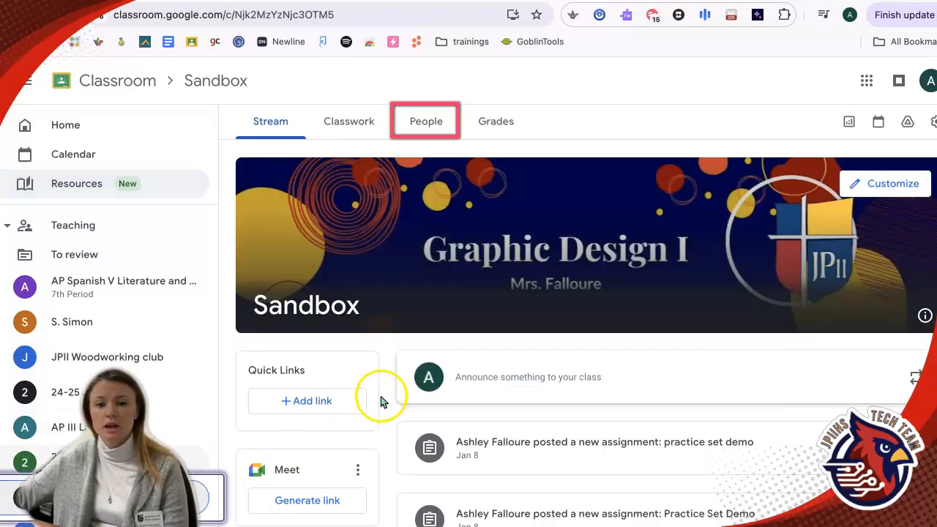
left_click(426, 122)
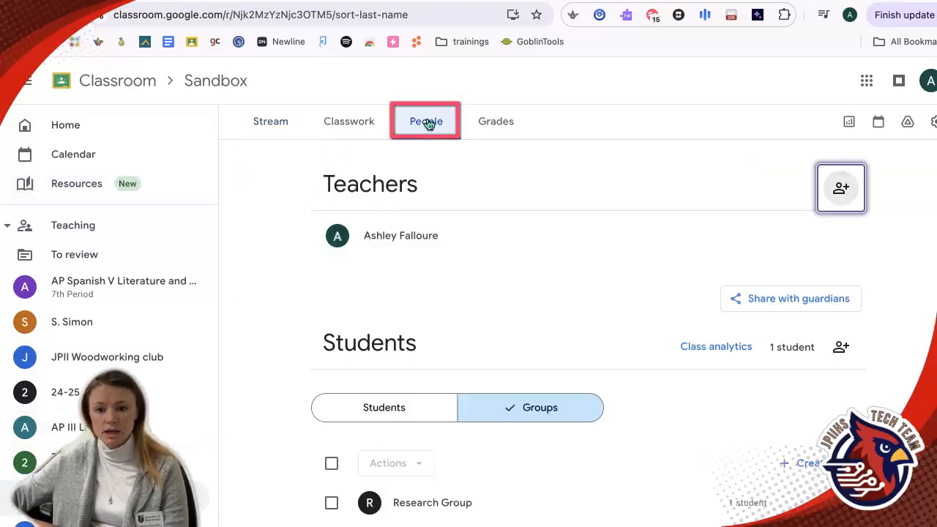
left_click(370, 414)
left_click(565, 411)
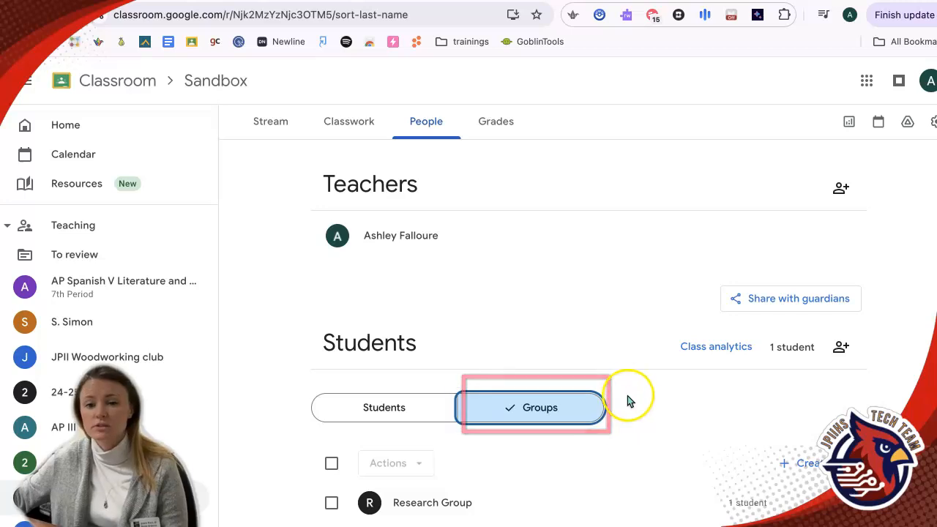
Create a student group named Presentation Group that includes all students.
left_click(804, 463)
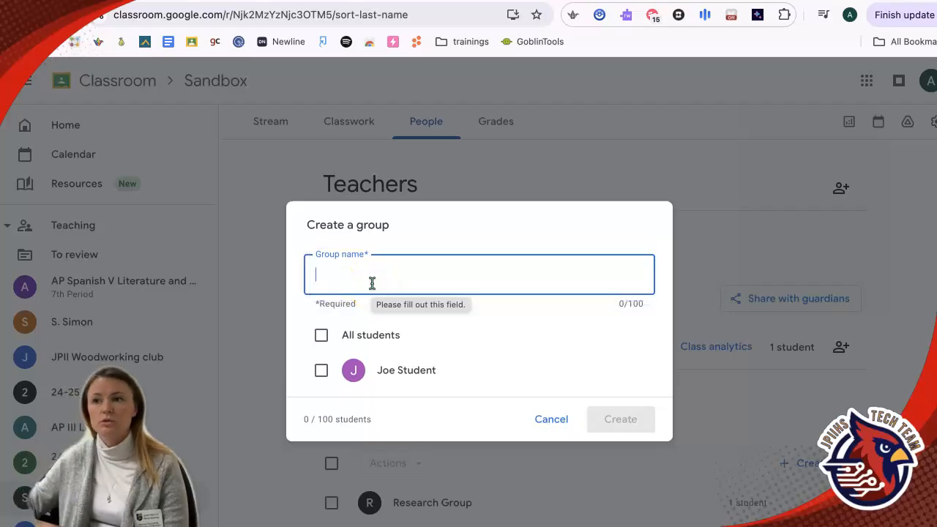
type("Presentation Gro")
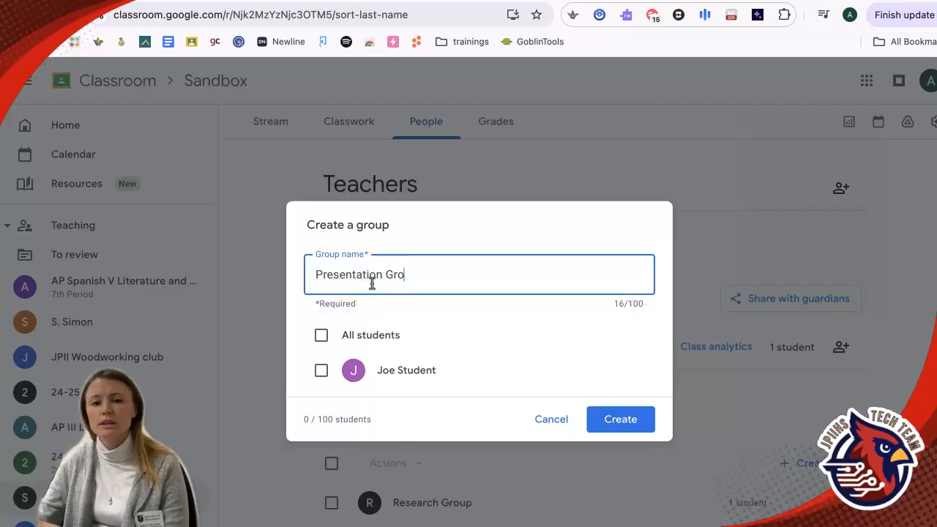
left_click(321, 370)
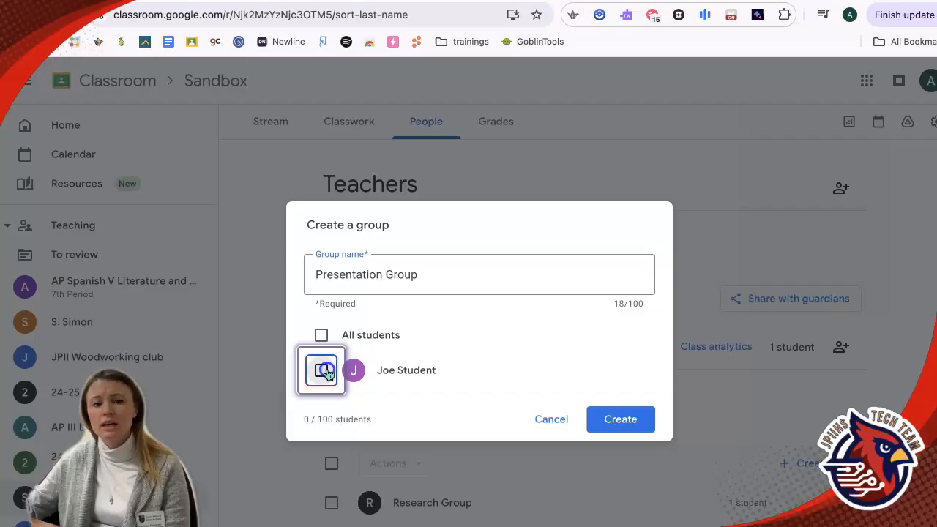
left_click(635, 429)
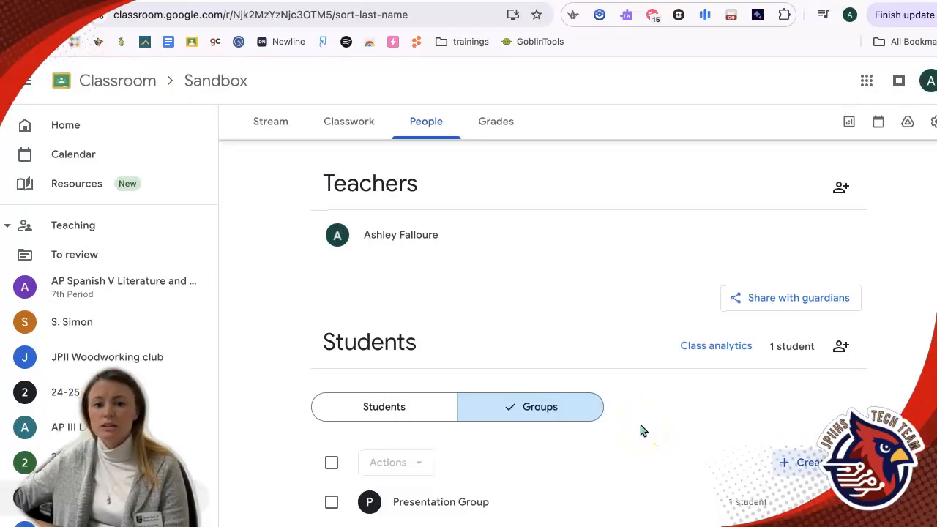
Copy the class's guardian share link and close the Share with Guardians dialog.
scroll(641, 430, "down", 1)
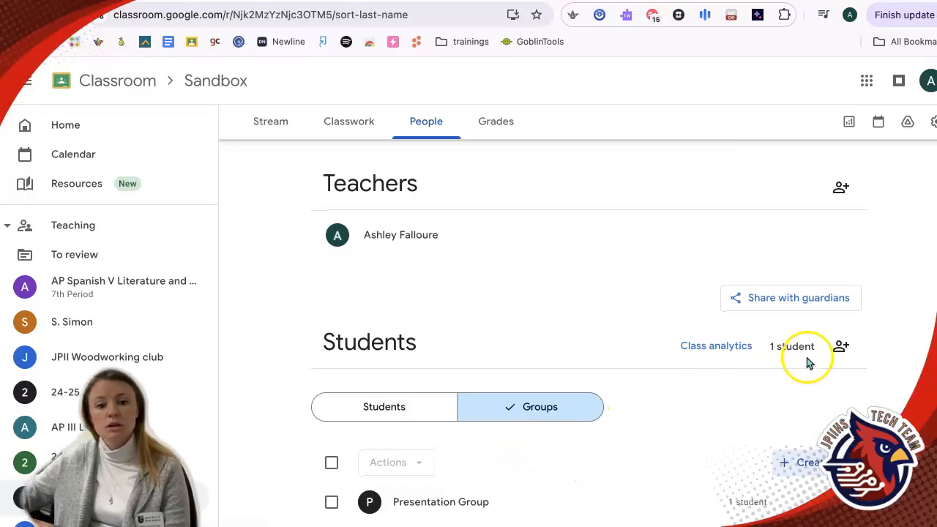
left_click(405, 414)
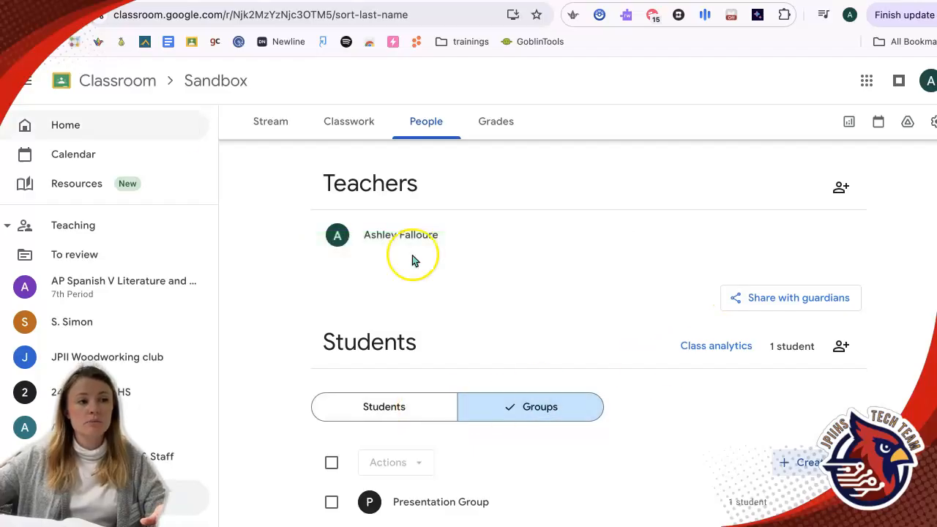
left_click(805, 307)
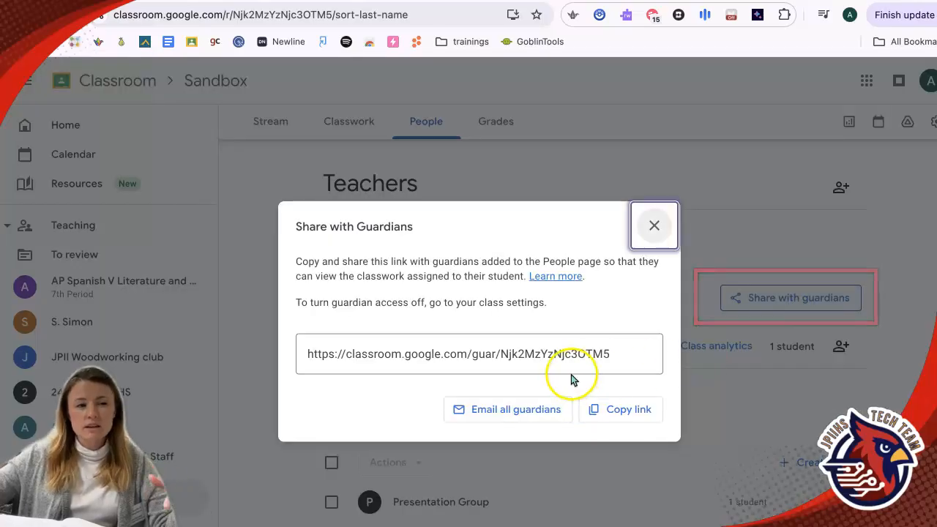
left_click(616, 419)
left_click(654, 225)
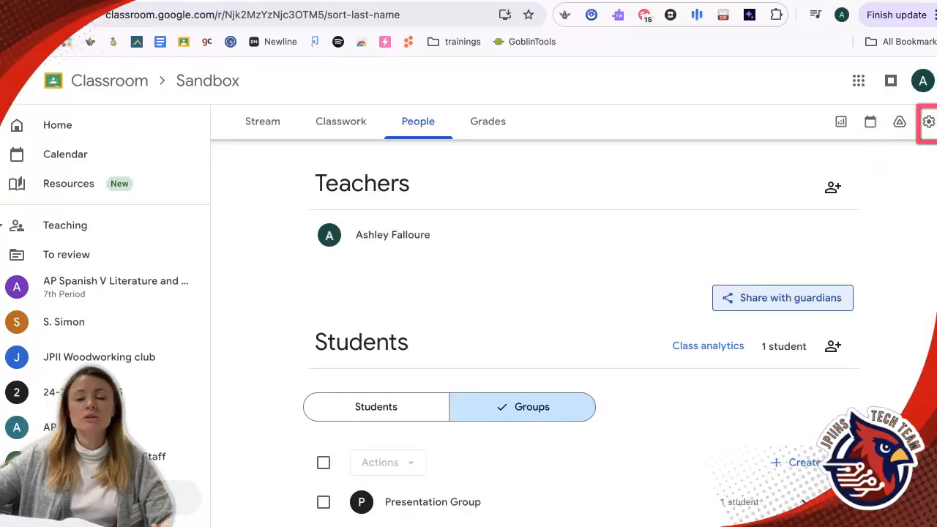
Open the class settings and scroll through the Guardian Access and Grading sections.
left_click(928, 121)
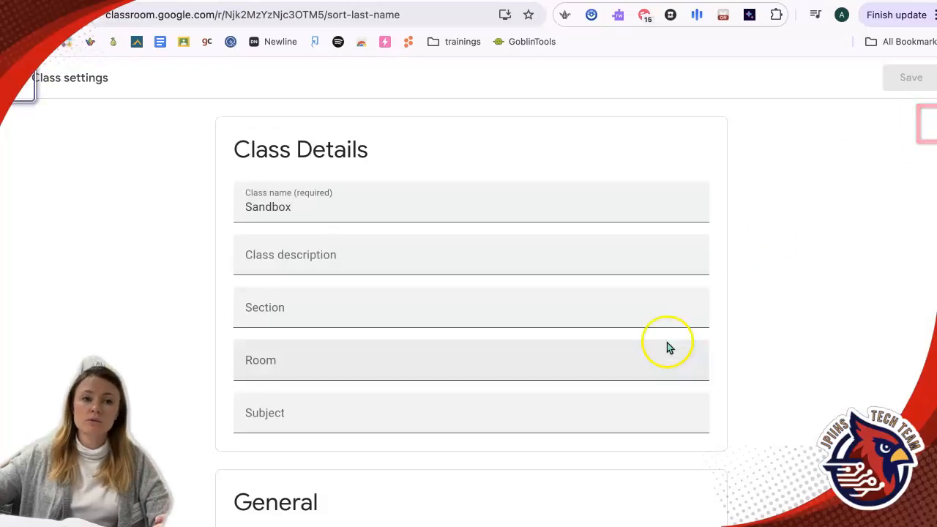
scroll(665, 352, "down", 10)
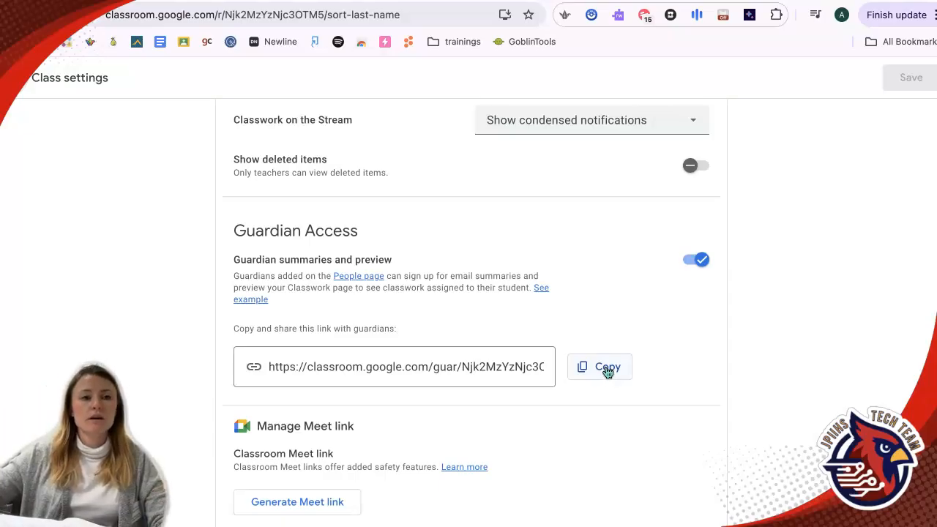
scroll(609, 370, "up", 1)
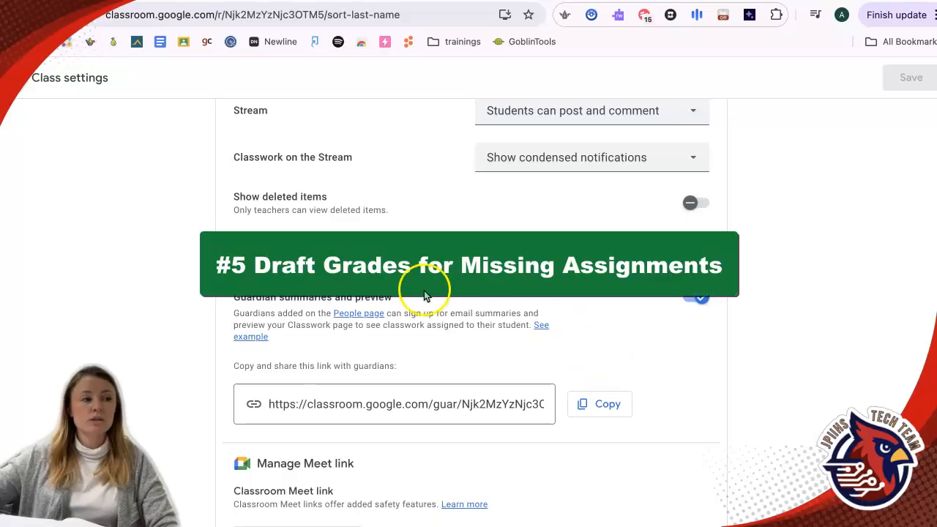
scroll(424, 290, "up", 4)
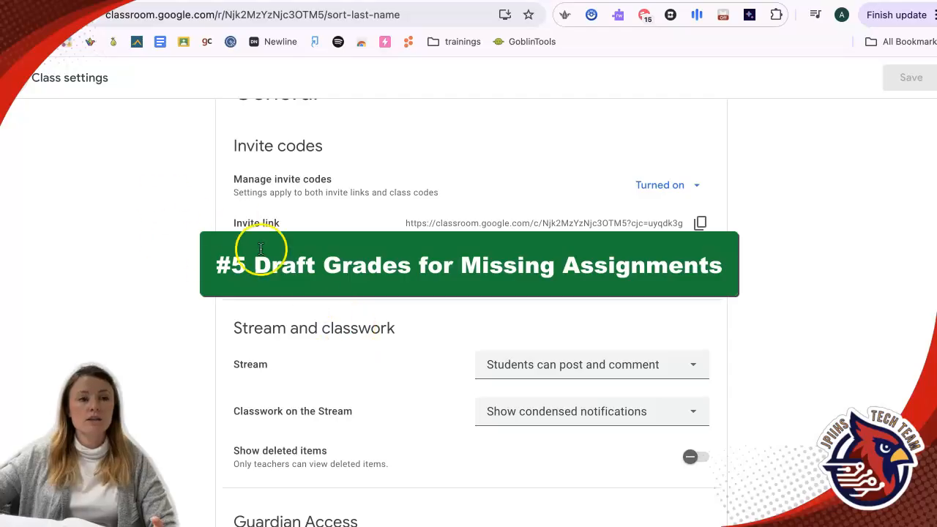
scroll(374, 337, "down", 3)
scroll(387, 356, "down", 5)
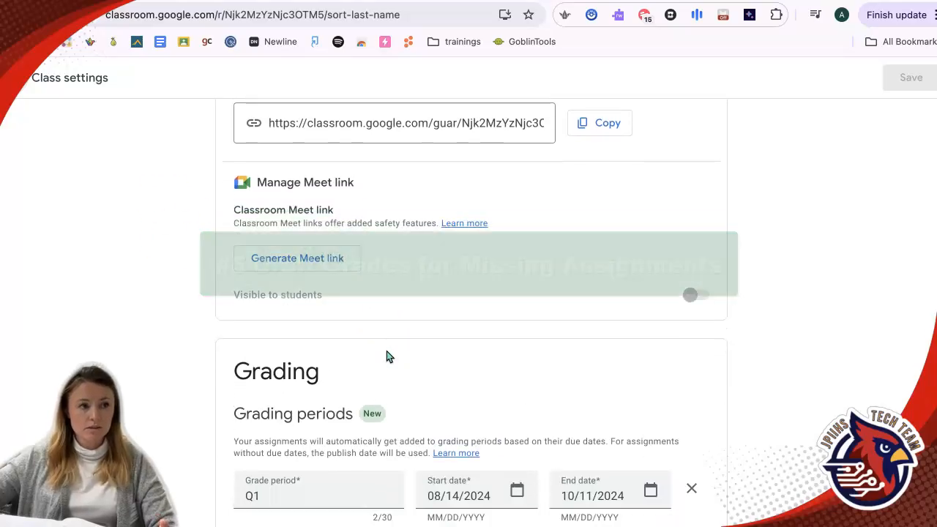
Edit the default draft grade for missing assignments in the Grading section and save the class settings.
scroll(388, 356, "down", 2)
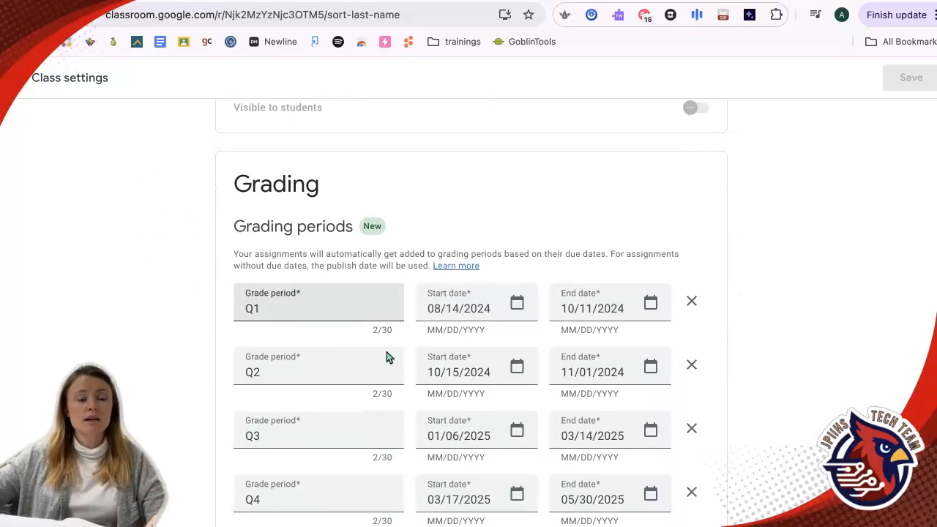
scroll(388, 356, "down", 6)
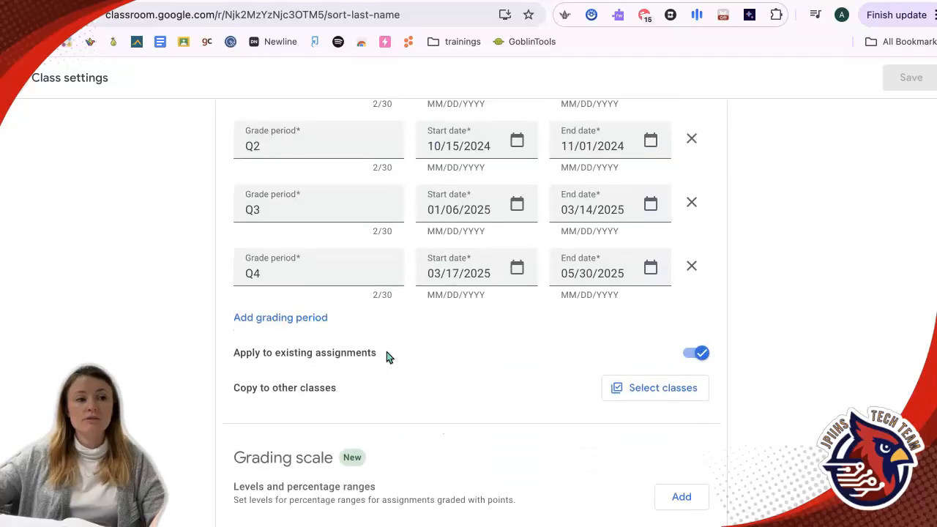
scroll(388, 357, "down", 1)
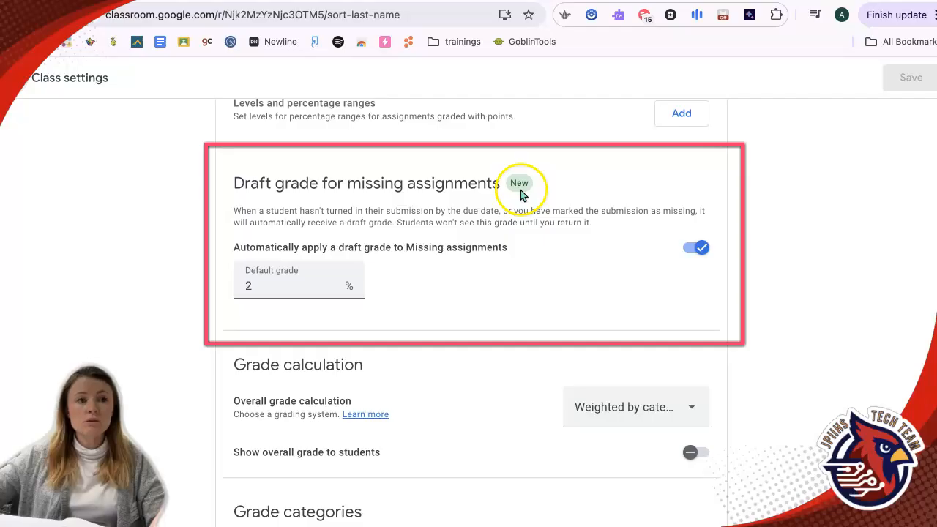
left_click(240, 292)
type("0")
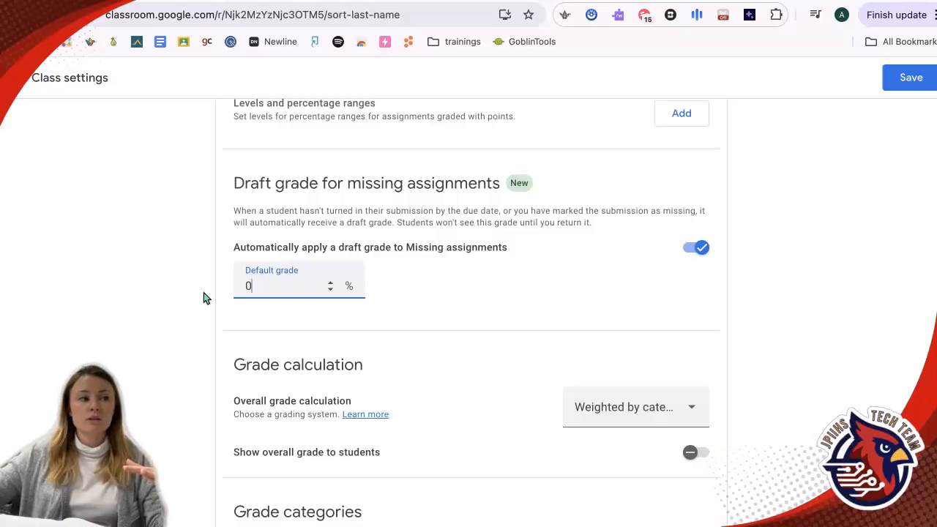
left_click_drag(250, 287, 227, 290)
left_click(446, 286)
scroll(681, 289, "up", 1)
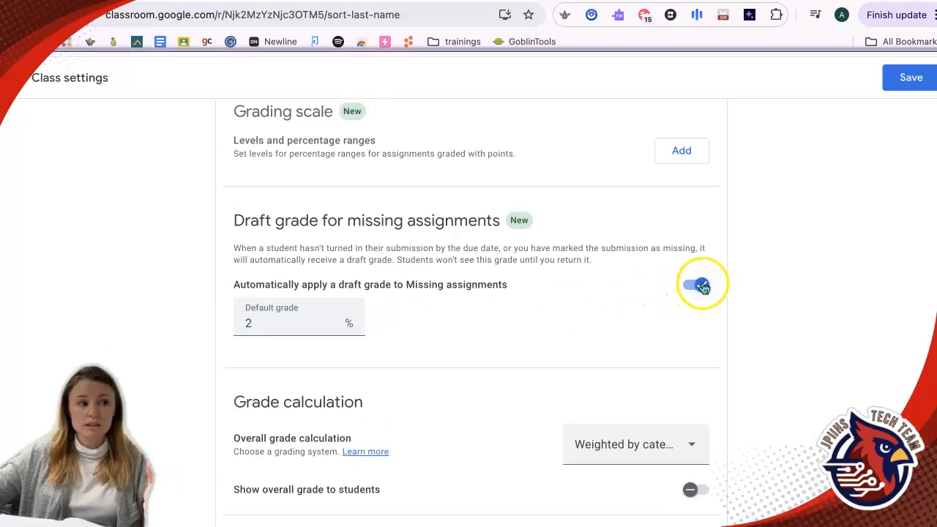
left_click(906, 88)
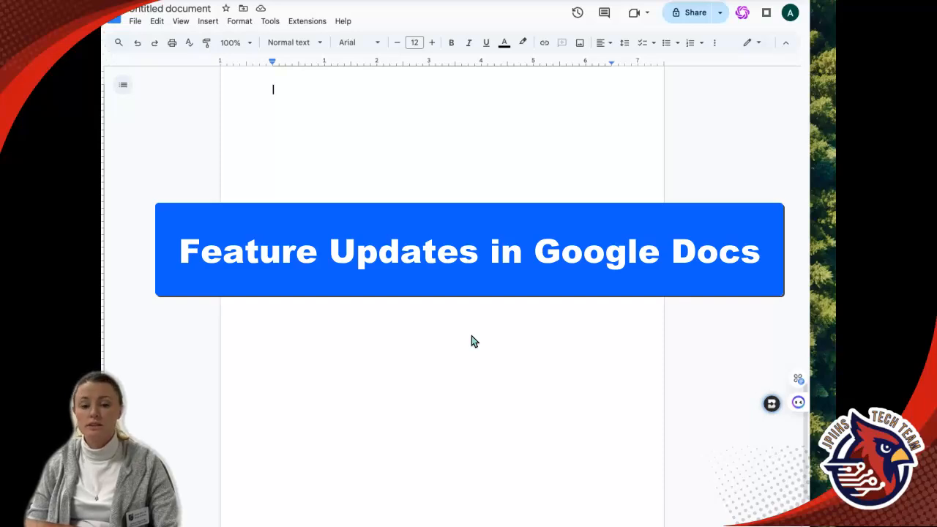
In Google Docs, start voice typing in the blank document, dictate a sentence, and stop the microphone.
left_click(460, 340)
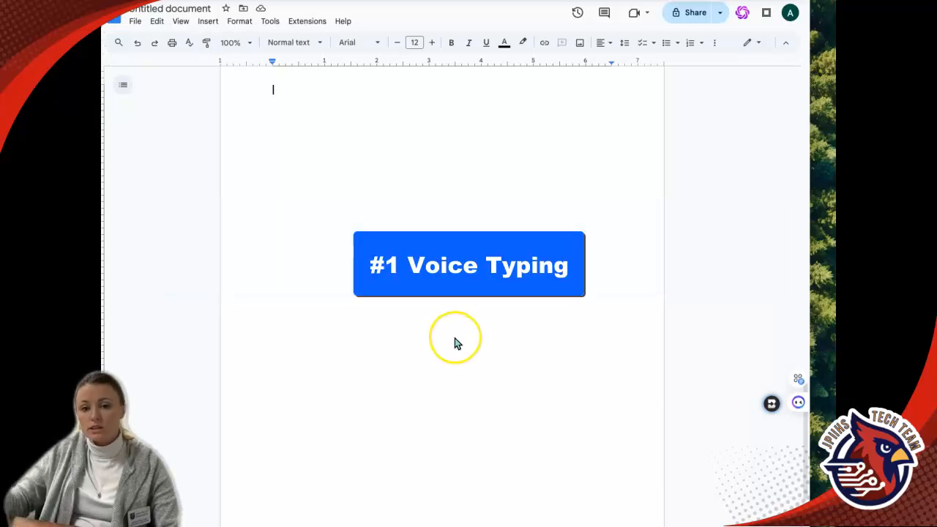
left_click(209, 22)
left_click(273, 23)
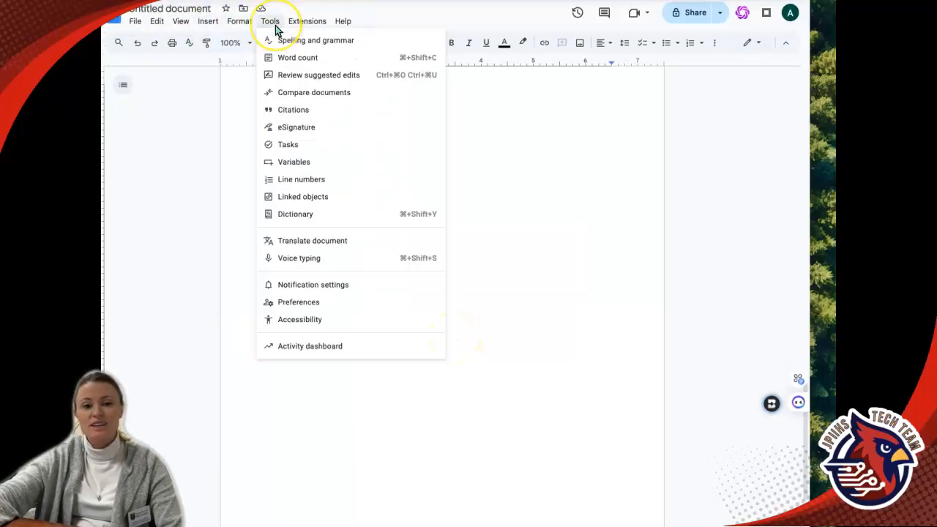
left_click(327, 265)
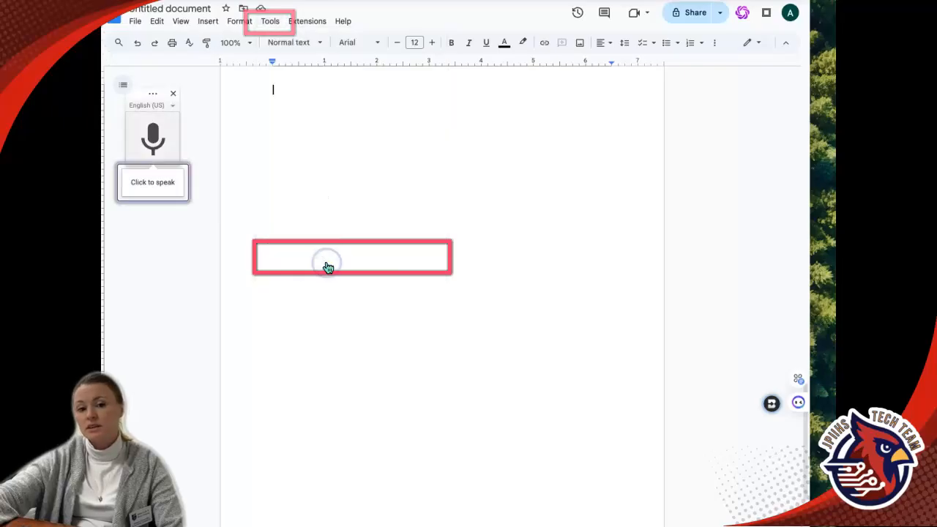
left_click(156, 139)
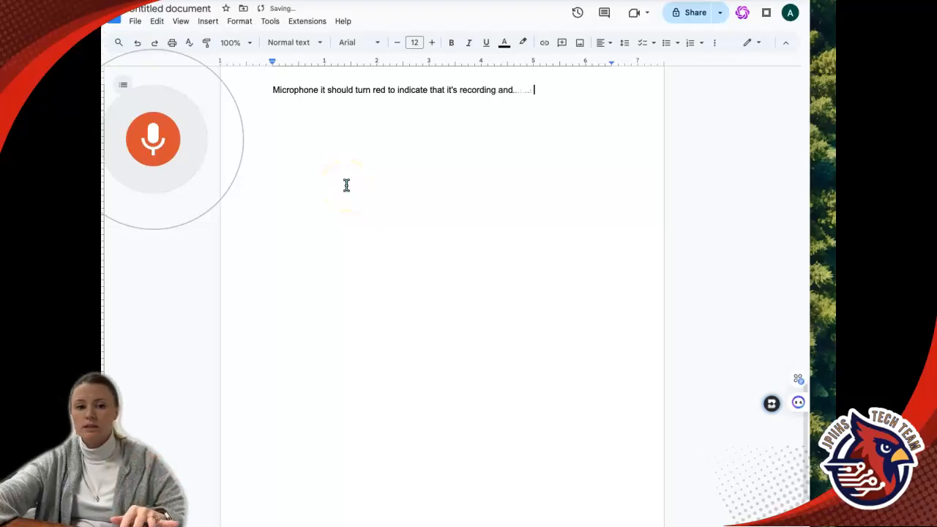
left_click(167, 150)
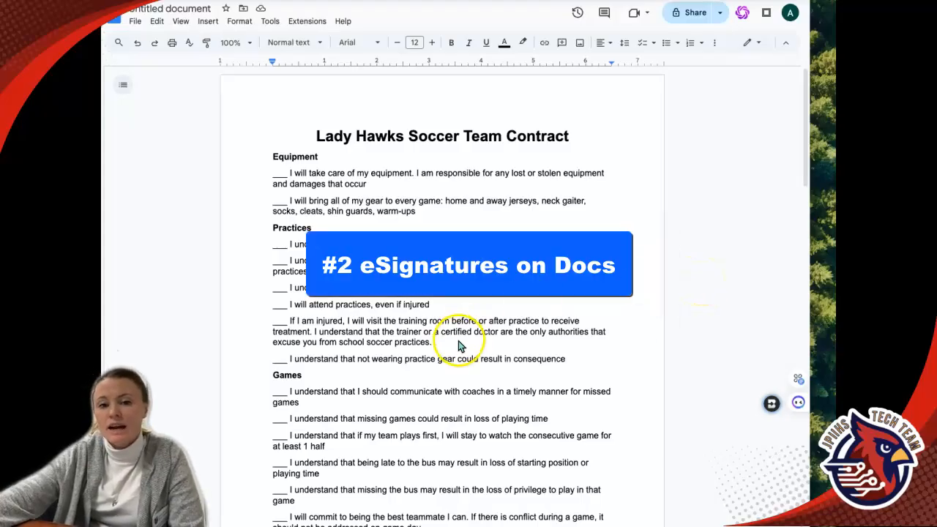
Place the cursor at the contract's signature lines and open eSignature fields.
scroll(459, 348, "down", 3)
scroll(459, 361, "down", 7)
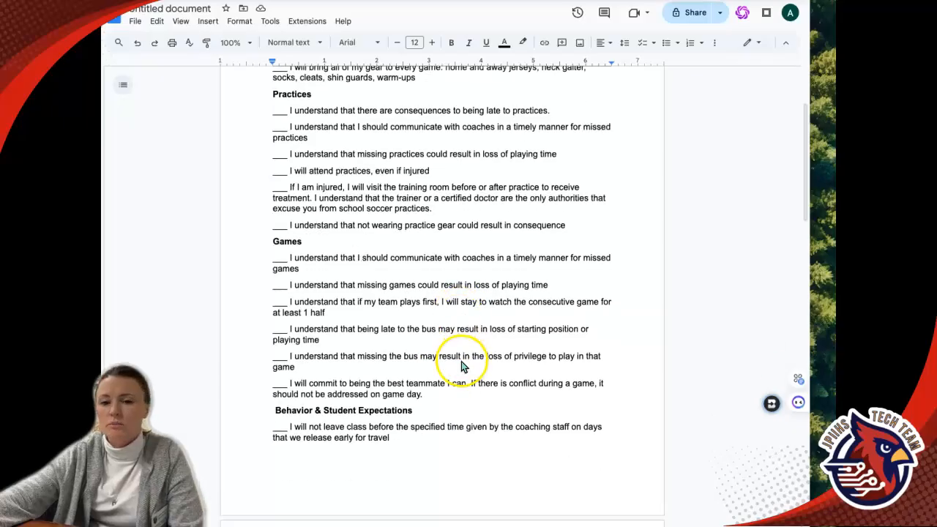
left_click(574, 342)
left_click_drag(586, 342, 540, 344)
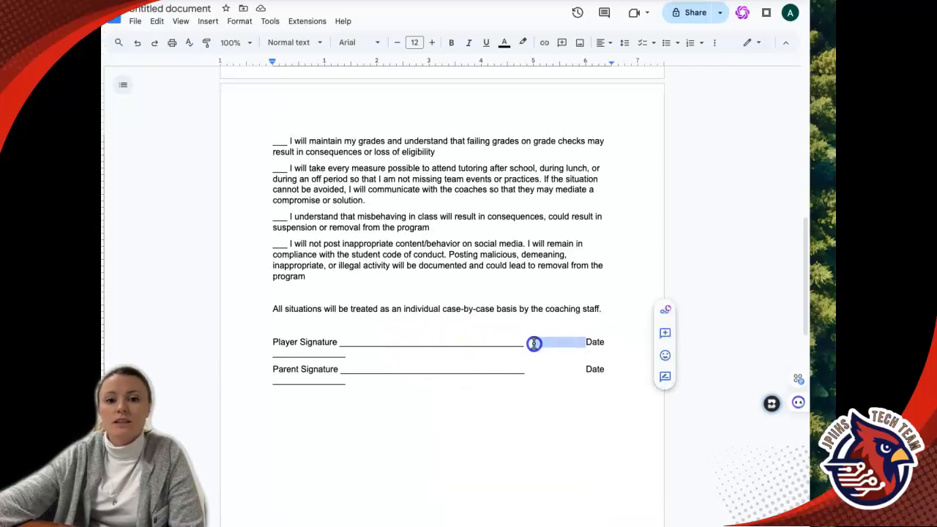
left_click(528, 378)
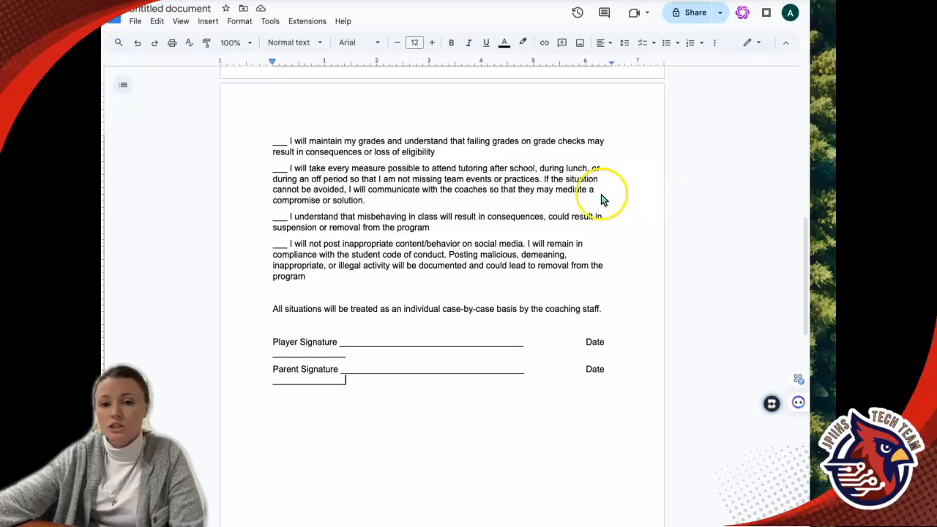
left_click(208, 21)
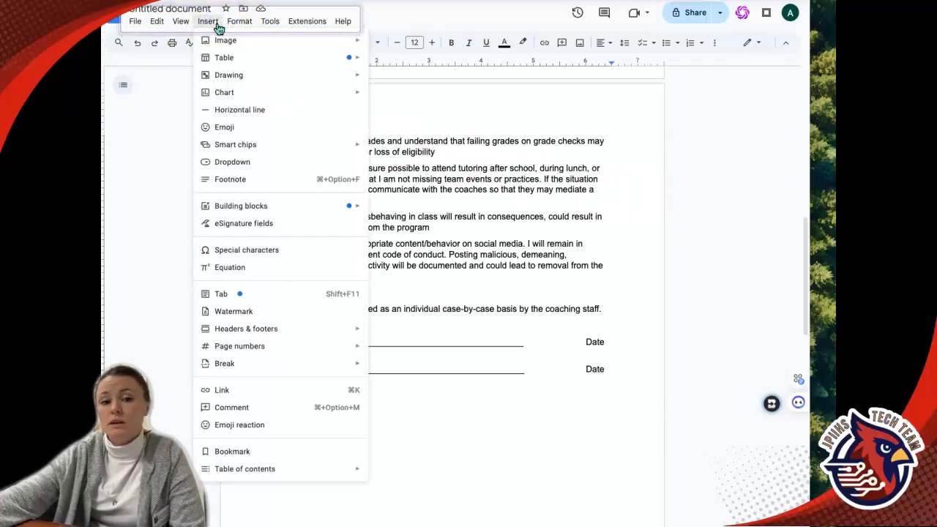
left_click(252, 227)
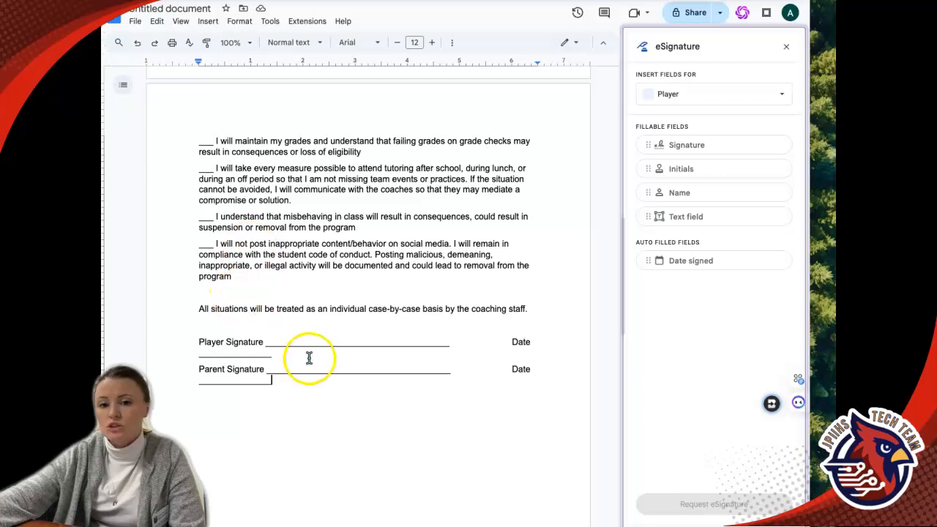
Insert a Signature field on the player signature line and a Date signed field beside Date, deleting the blank underlines.
left_click_drag(669, 145, 268, 346)
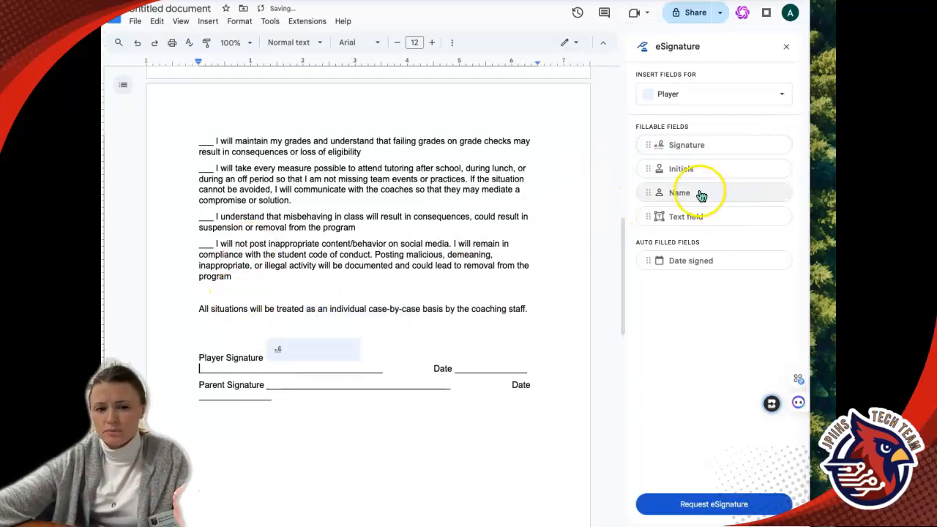
left_click_drag(697, 266, 451, 369)
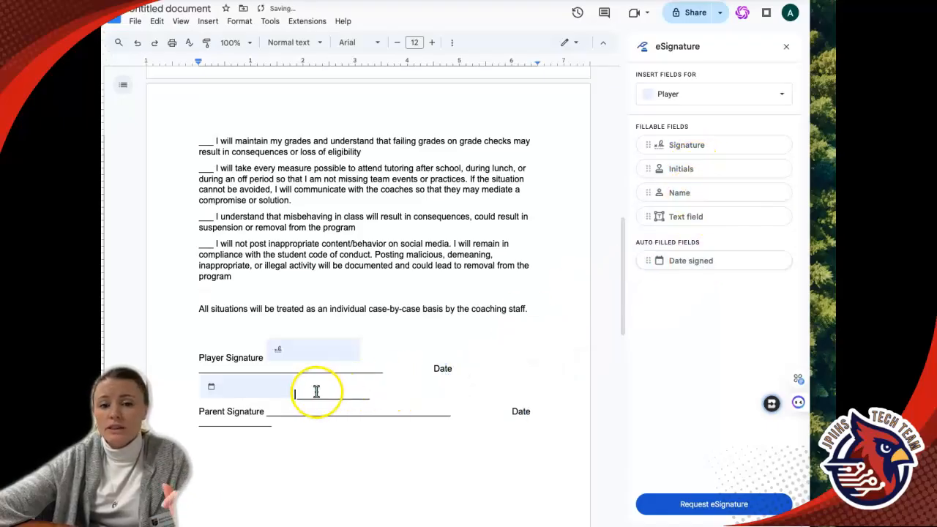
double_click(318, 394)
key("BackSpace")
double_click(303, 372)
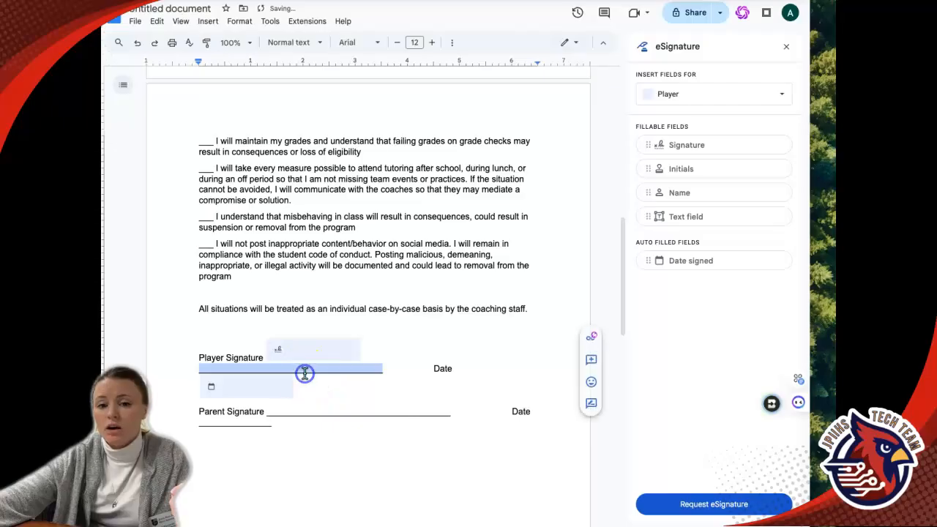
key("BackSpace")
key("BackSpace")
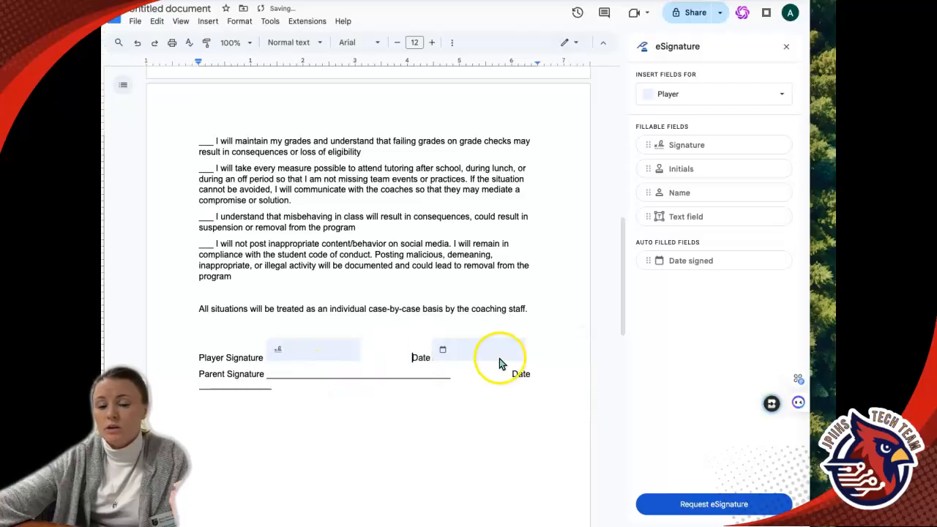
Open the signature field's signer assignment and save the signers Player and Parent in Manage signers.
left_click(308, 351)
left_click(331, 399)
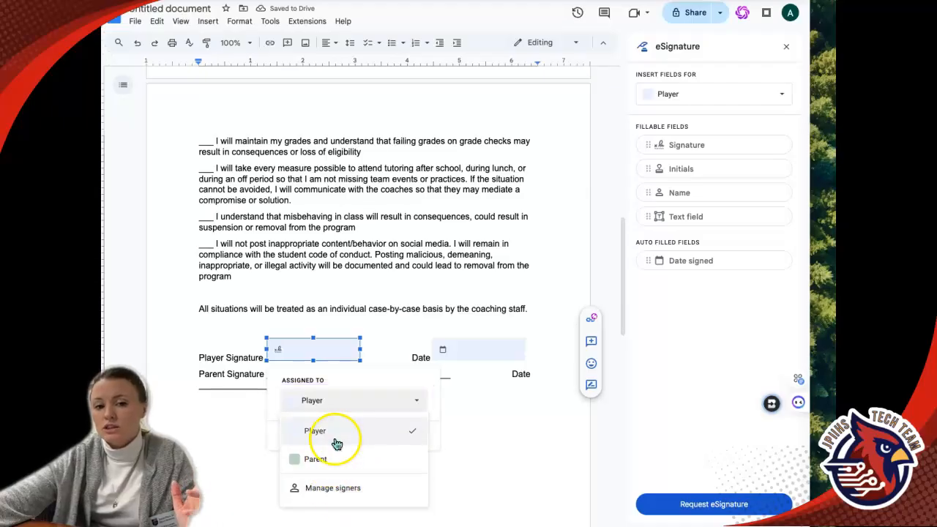
left_click(330, 489)
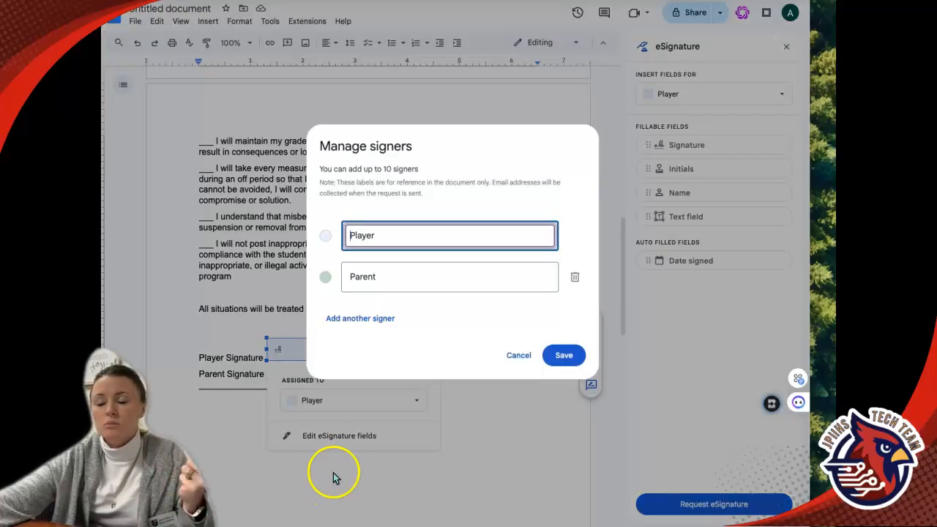
left_click(562, 355)
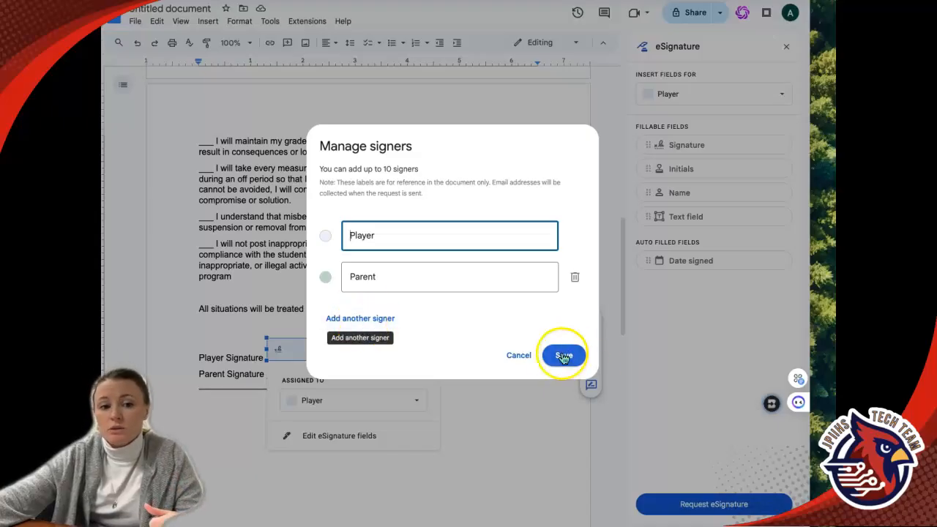
Start an eSignature request and pick the recipient's email address for the Player.
left_click(711, 506)
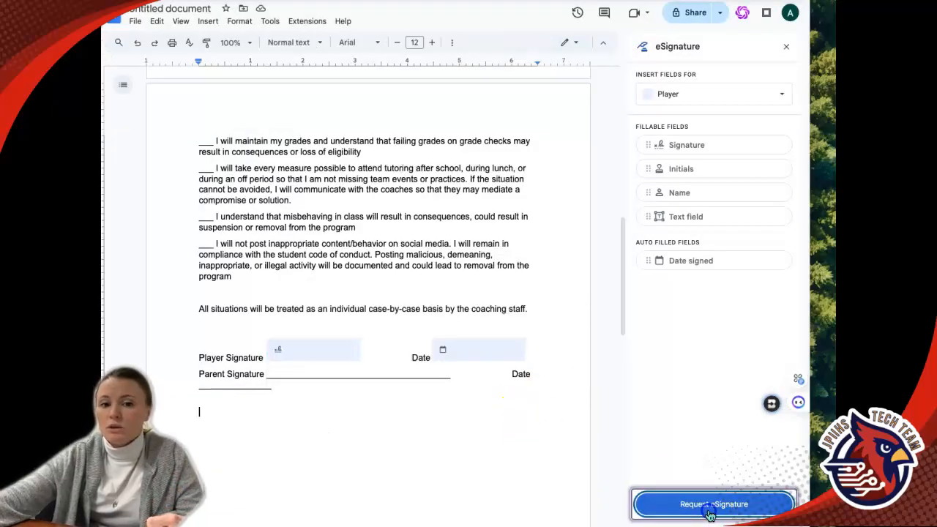
left_click(425, 176)
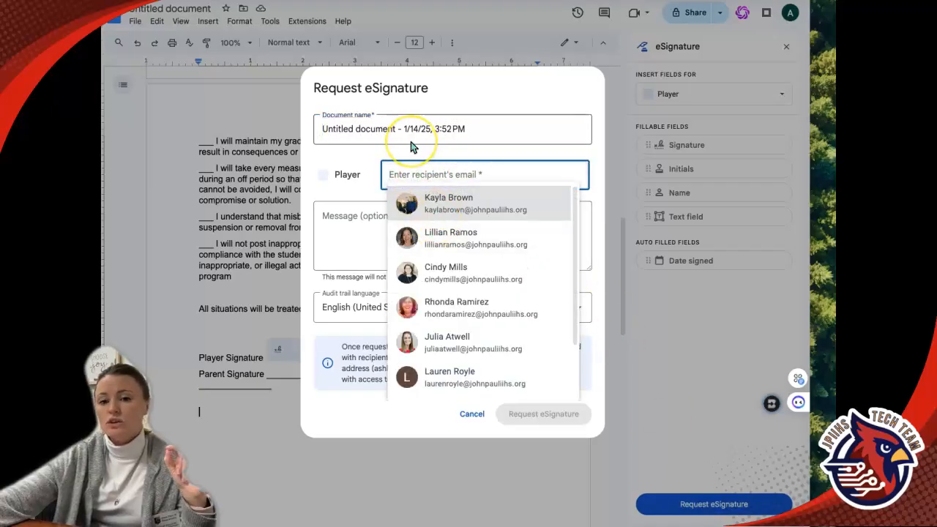
type("ashle")
left_click(483, 192)
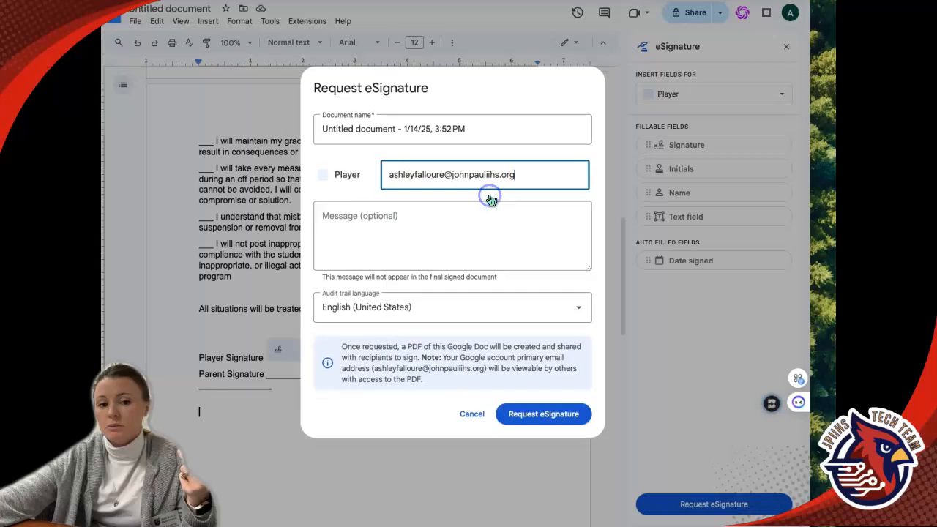
Send the eSignature request without adding a message.
left_click(466, 234)
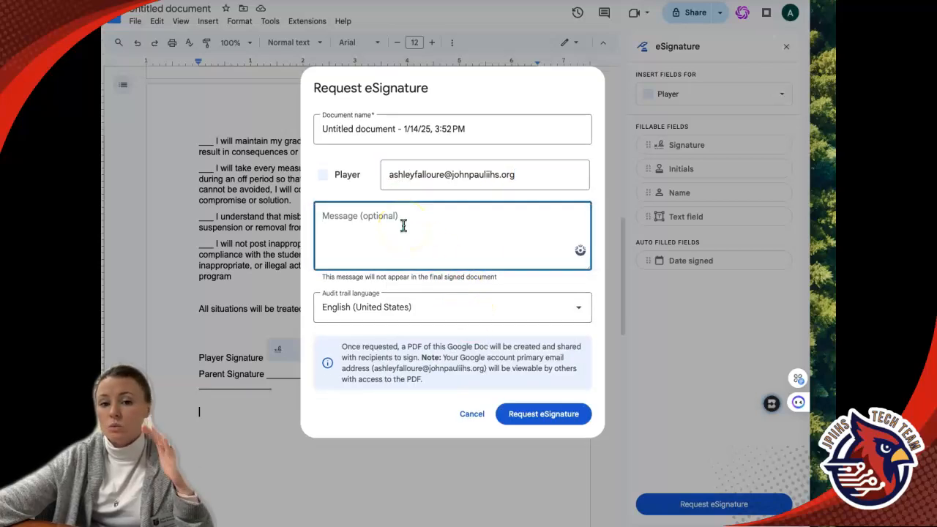
left_click(540, 415)
left_click(556, 422)
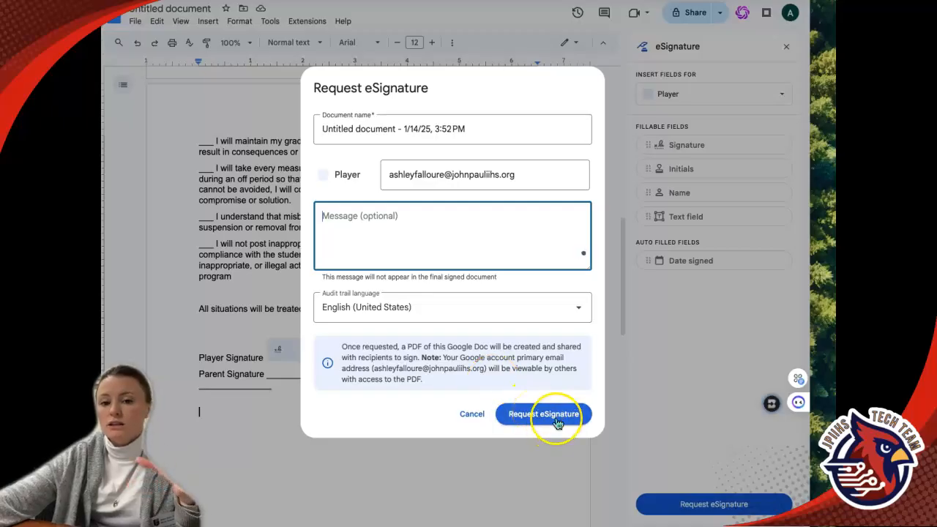
left_click(647, 416)
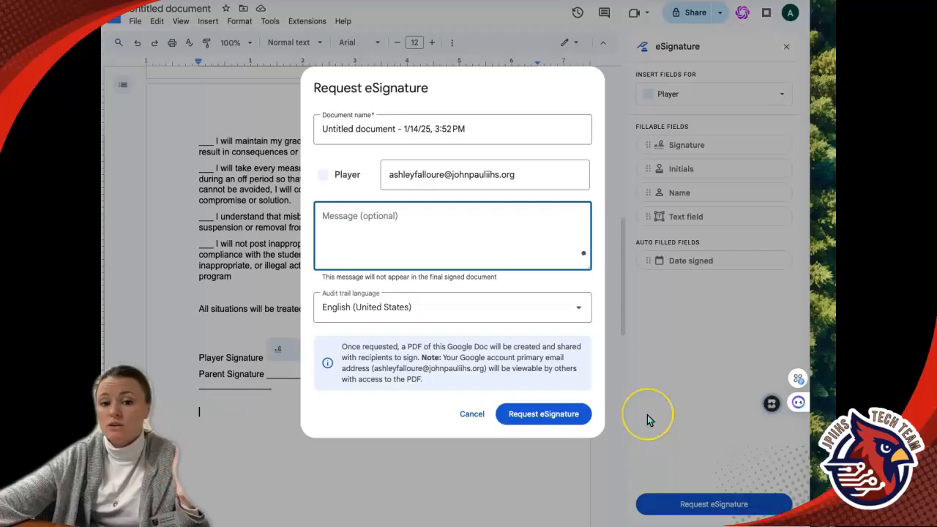
left_click(550, 417)
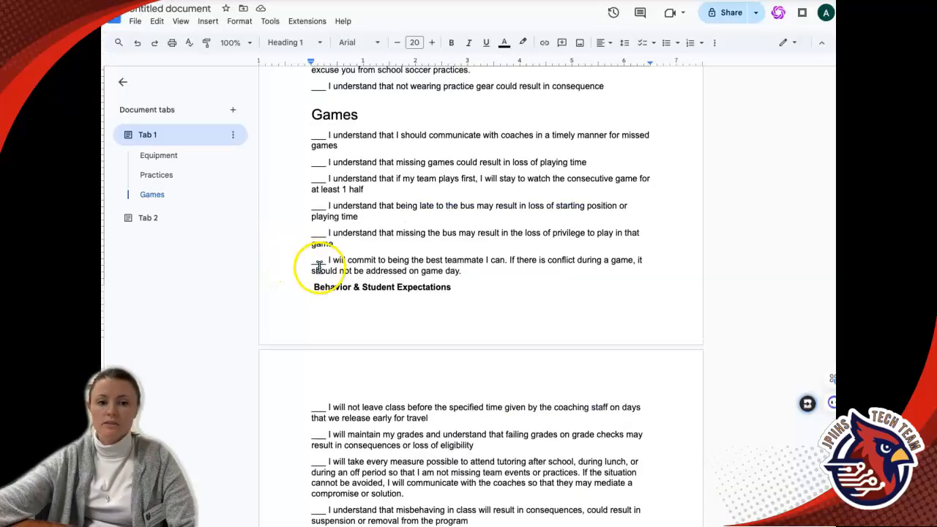
Collapse and reopen the document tabs outline for the contract.
scroll(314, 272, "up", 5)
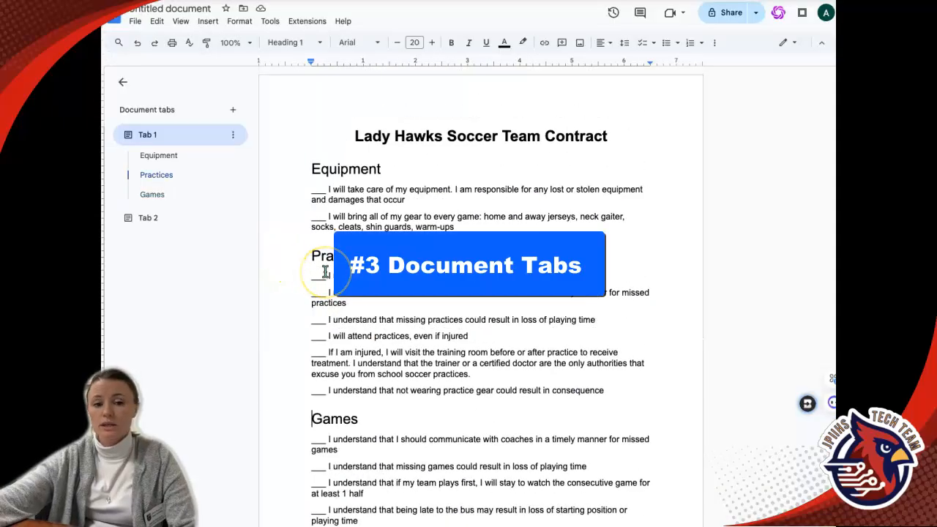
left_click(123, 82)
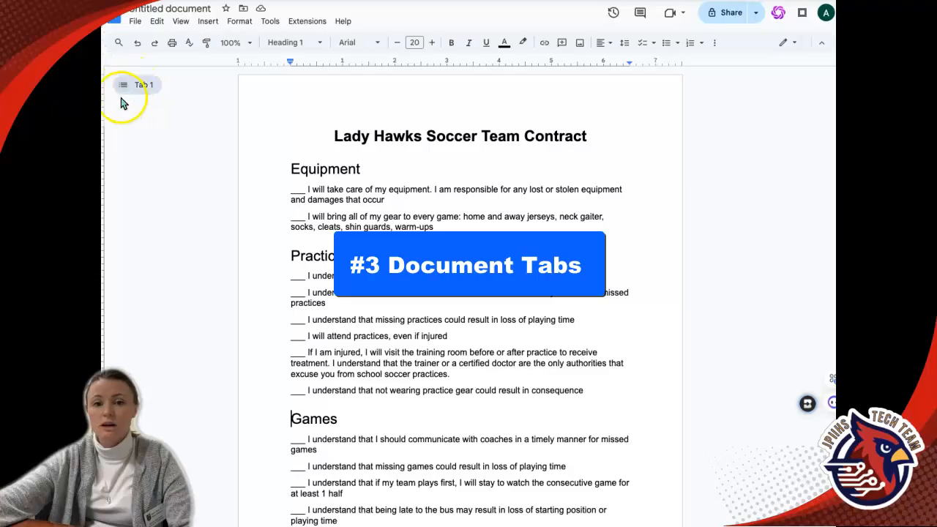
left_click(129, 88)
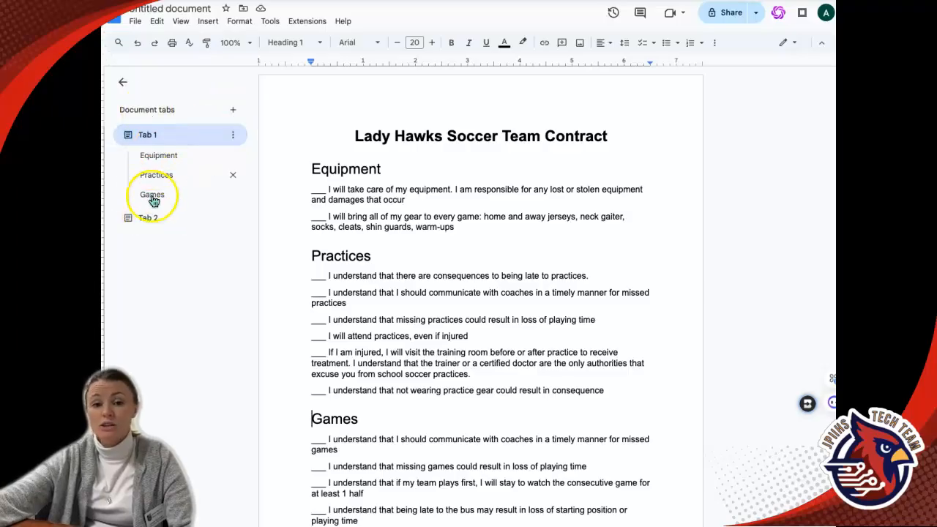
Format the "Behavior & Student Expectations" line as Heading 1.
scroll(356, 387, "down", 4)
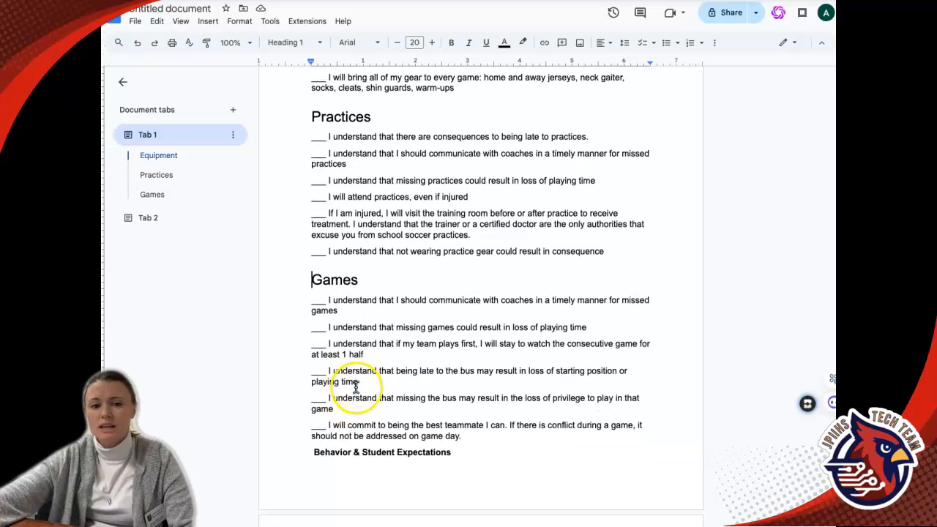
left_click_drag(311, 446, 464, 446)
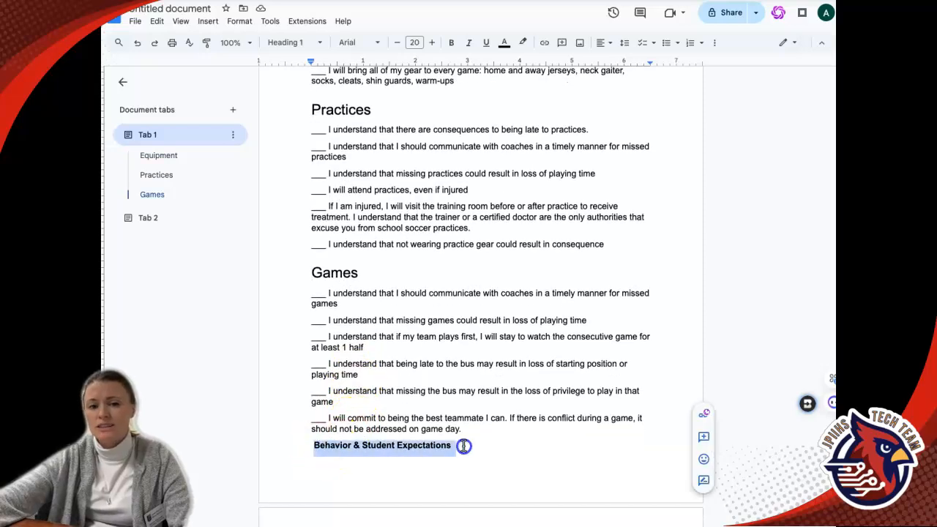
left_click(303, 43)
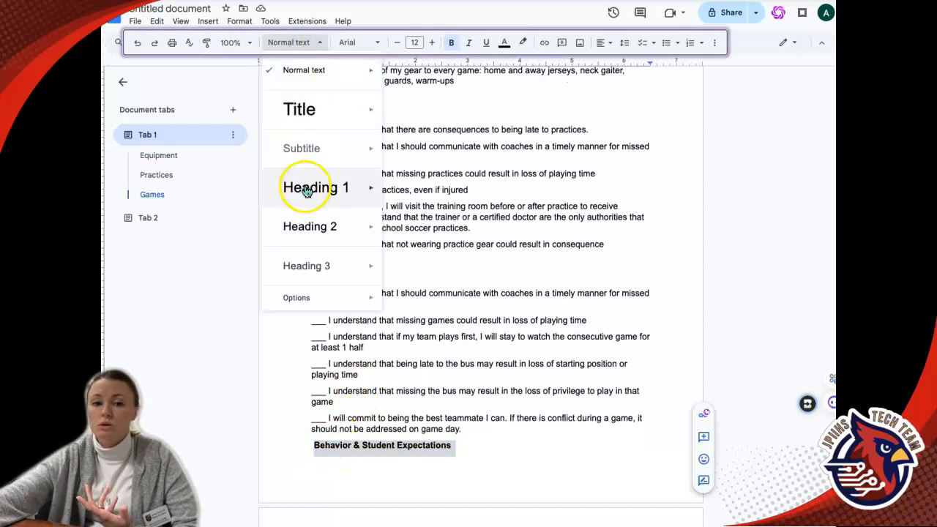
left_click(303, 186)
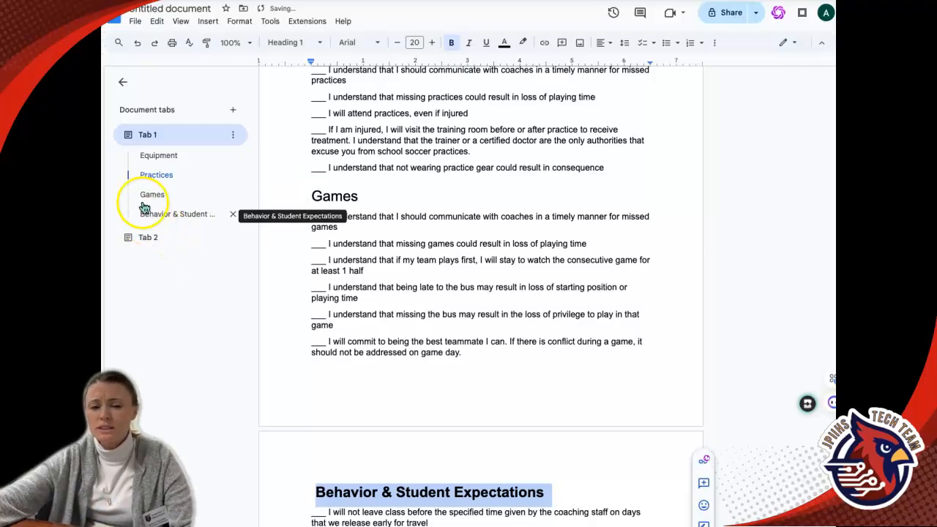
scroll(314, 278, "down", 6)
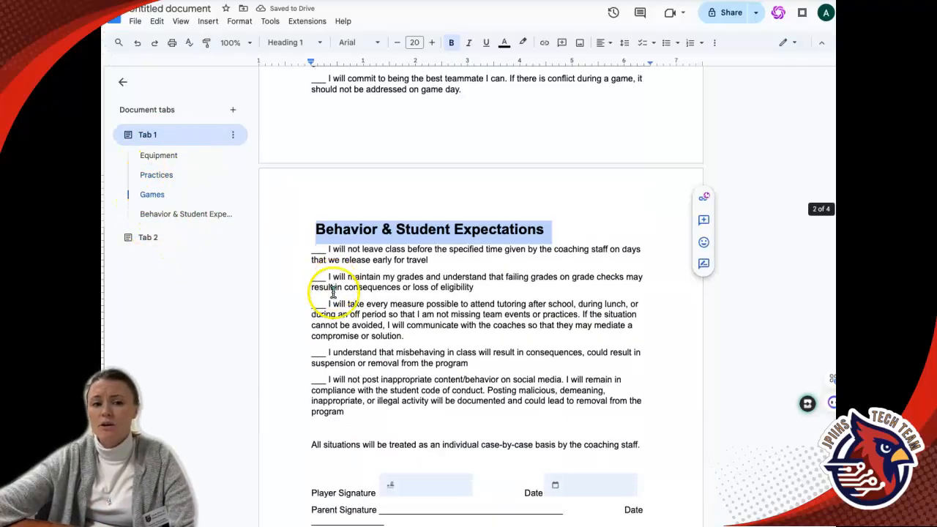
left_click_drag(310, 250, 650, 249)
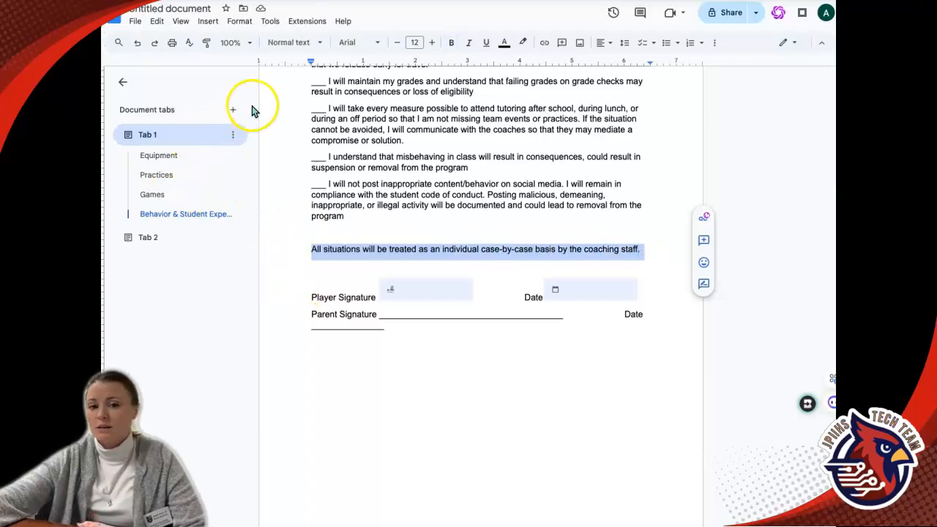
left_click(272, 254)
scroll(385, 193, "up", 10)
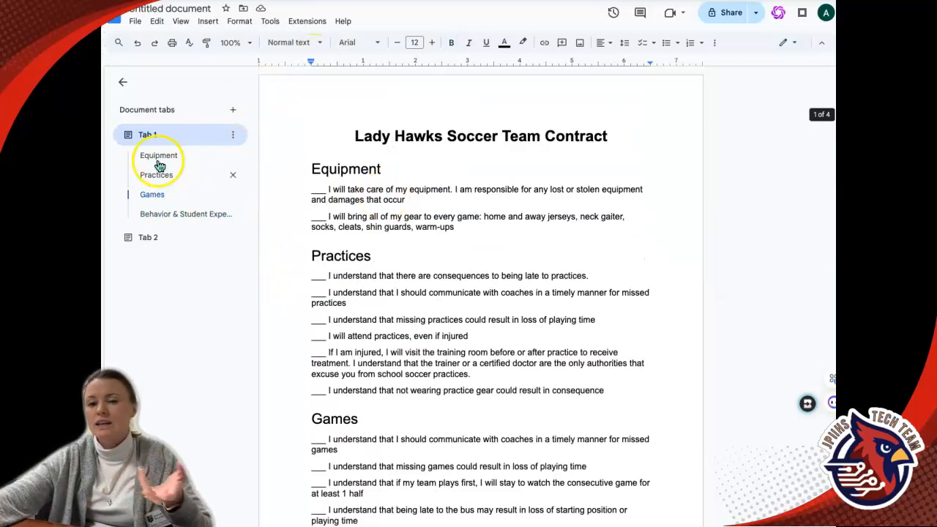
Add a new document tab and write "New doc" in it.
left_click(233, 110)
left_click(347, 183)
type("New doc")
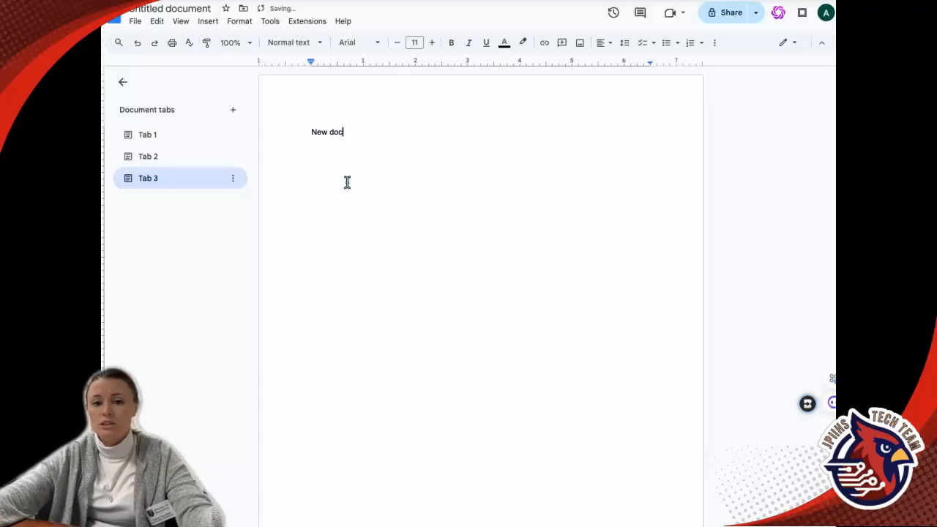
Write "Another doc" in Tab 2.
left_click(199, 155)
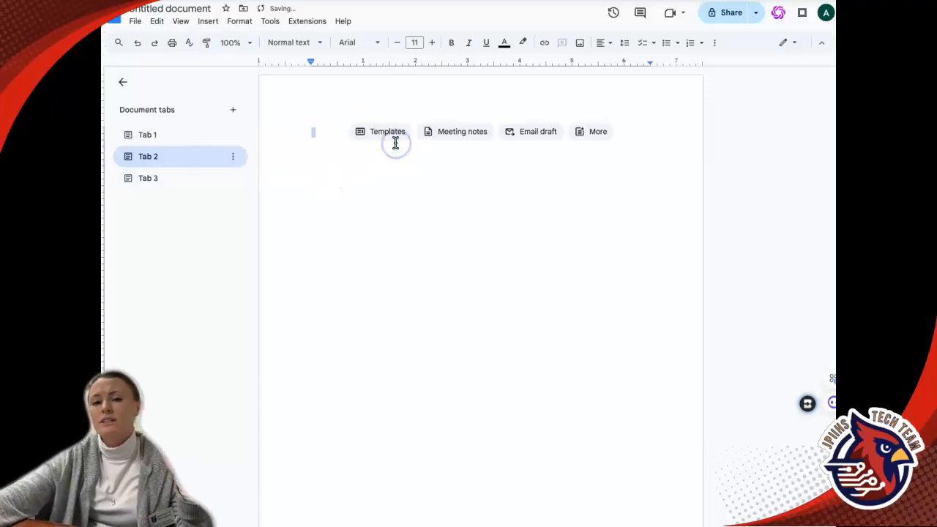
type("anothe")
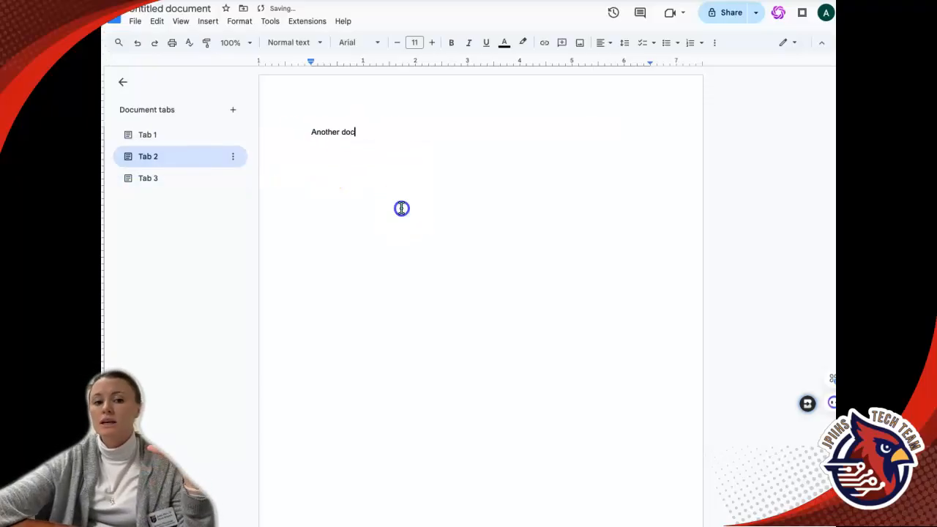
Switch between Tab 1, Tab 2 and Tab 3 to compare their contents.
left_click(167, 136)
left_click(166, 156)
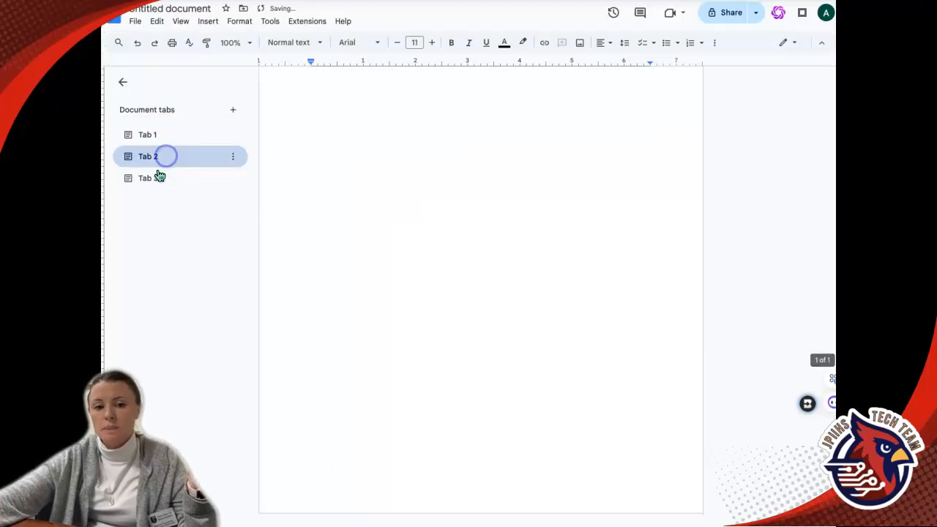
left_click(155, 180)
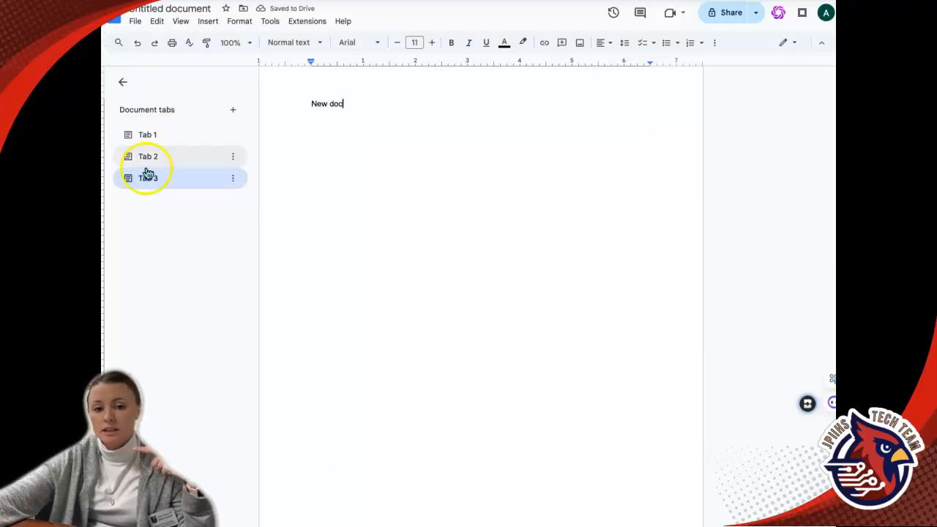
left_click(140, 136)
left_click(146, 156)
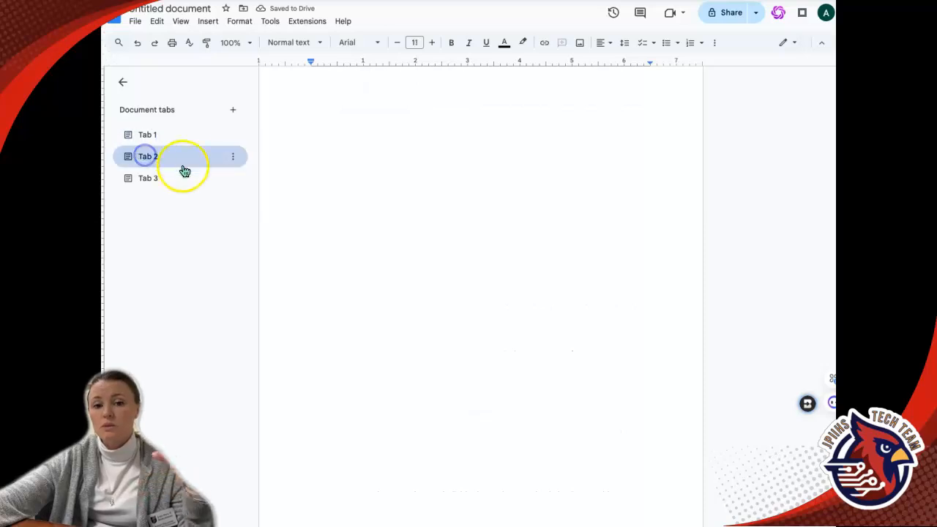
left_click(193, 137)
Move Tab 3 above Tab 2 in the tabs list.
left_click(162, 176)
left_click_drag(162, 176, 164, 148)
left_click(147, 142)
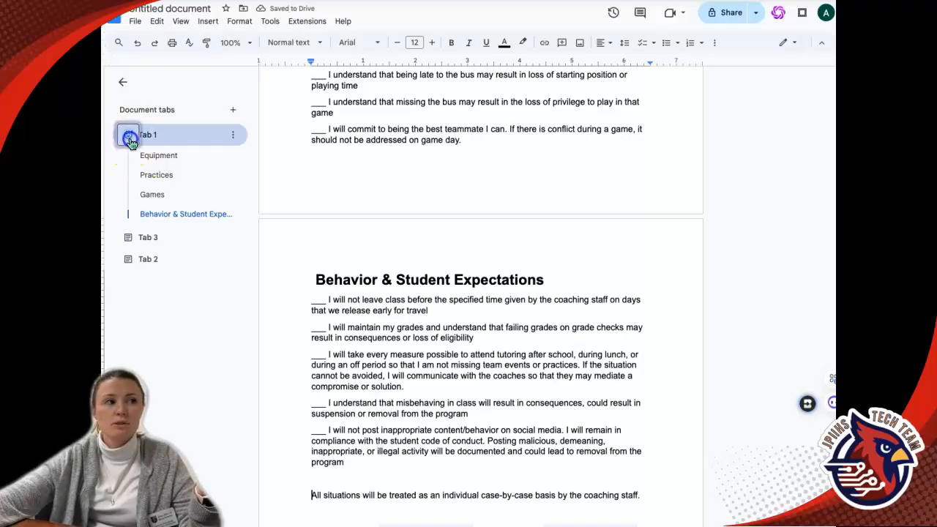
Give Tab 1 a smiling face emoji icon.
left_click(129, 137)
left_click(193, 224)
Give Tab 3 a star emoji icon.
left_click(129, 237)
left_click(130, 158)
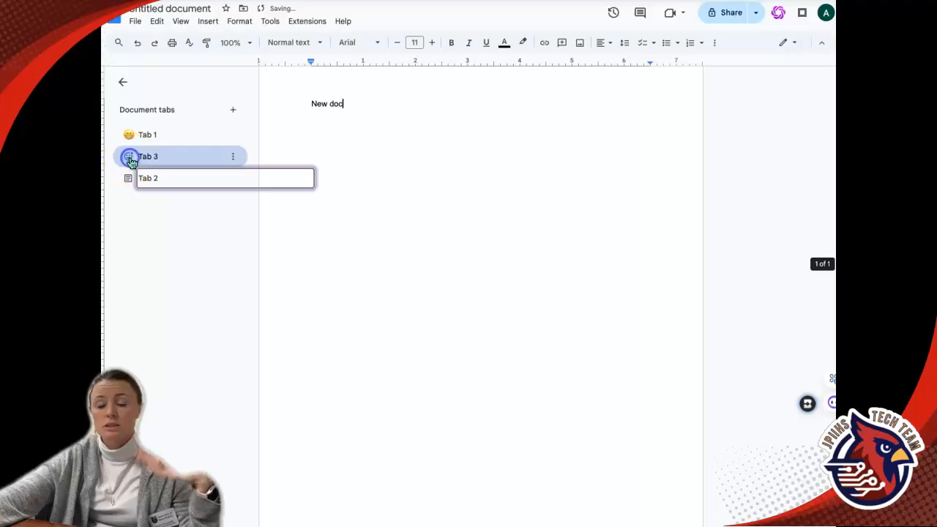
scroll(307, 329, "down", 5)
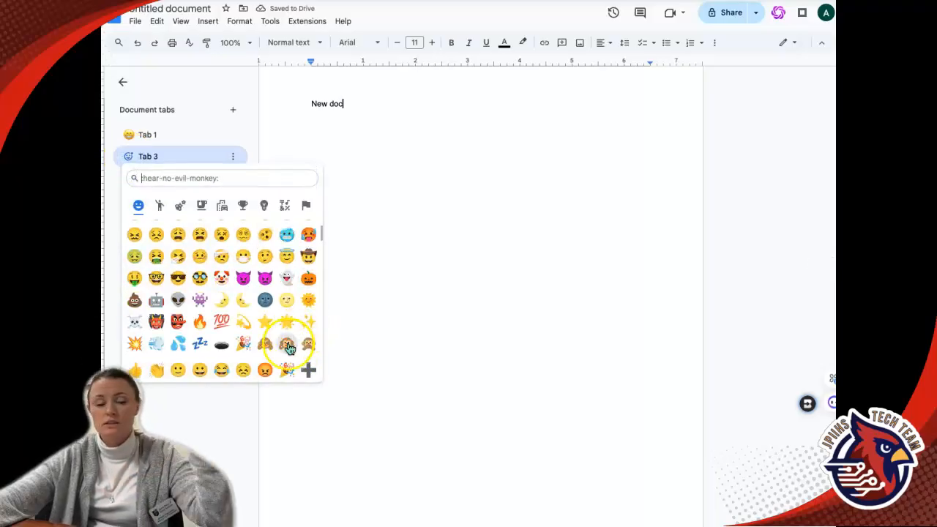
left_click(265, 322)
Return to Tab 1 in the tabs list.
left_click(128, 180)
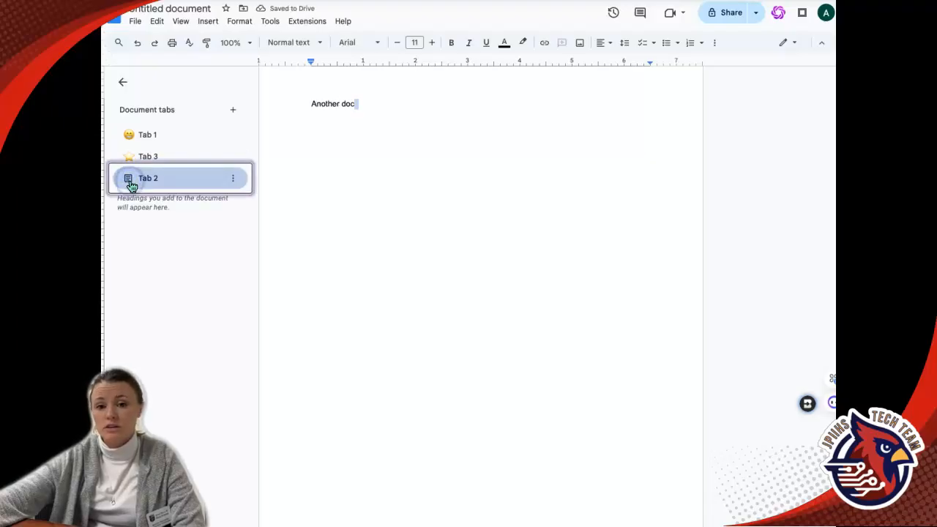
left_click(130, 182)
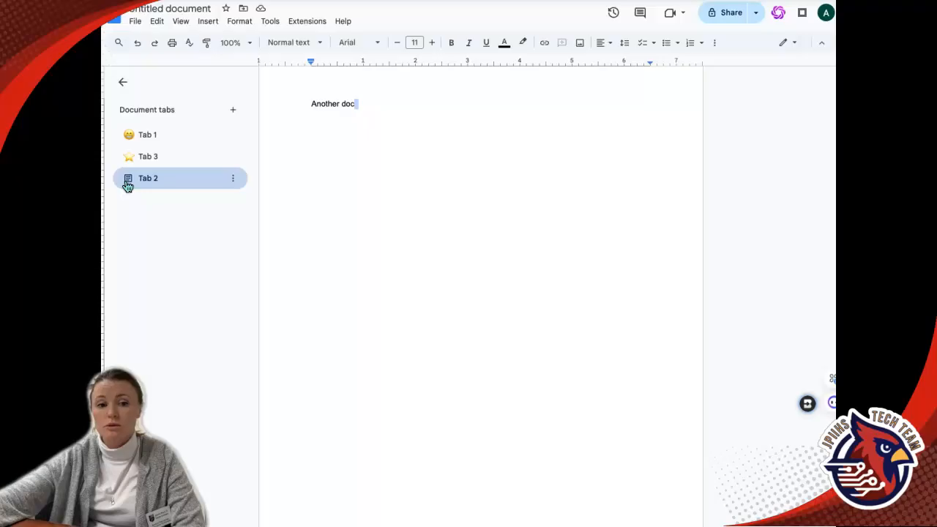
left_click(147, 134)
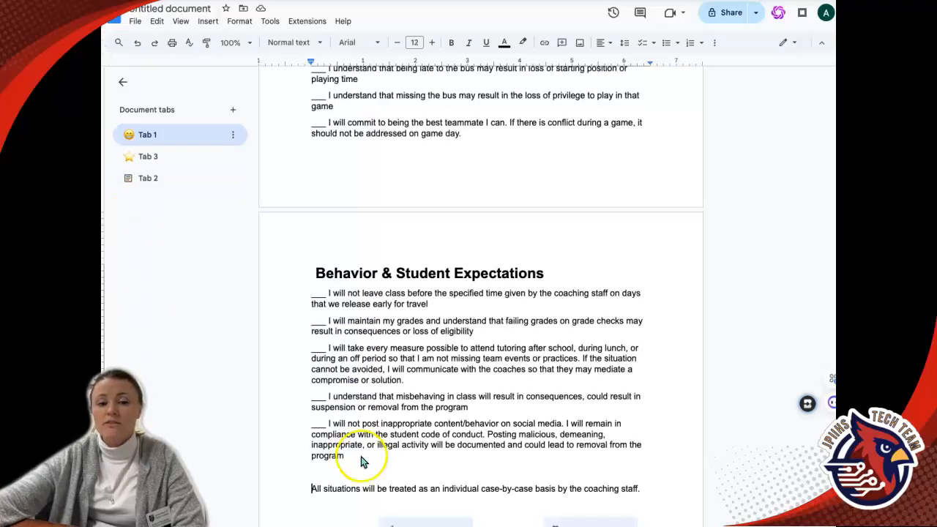
Switch Tab 1 to the Pageless layout with a light blue background color in Page setup.
scroll(438, 262, "up", 10)
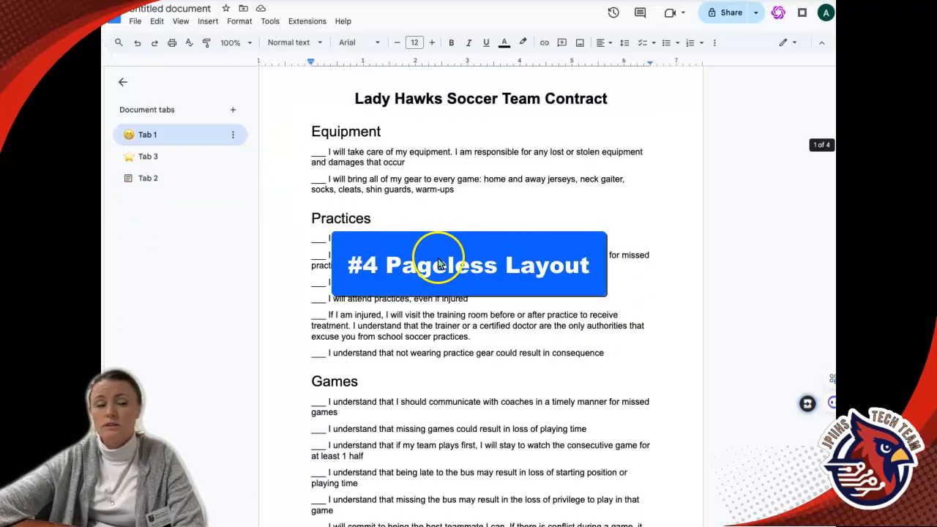
left_click(123, 87)
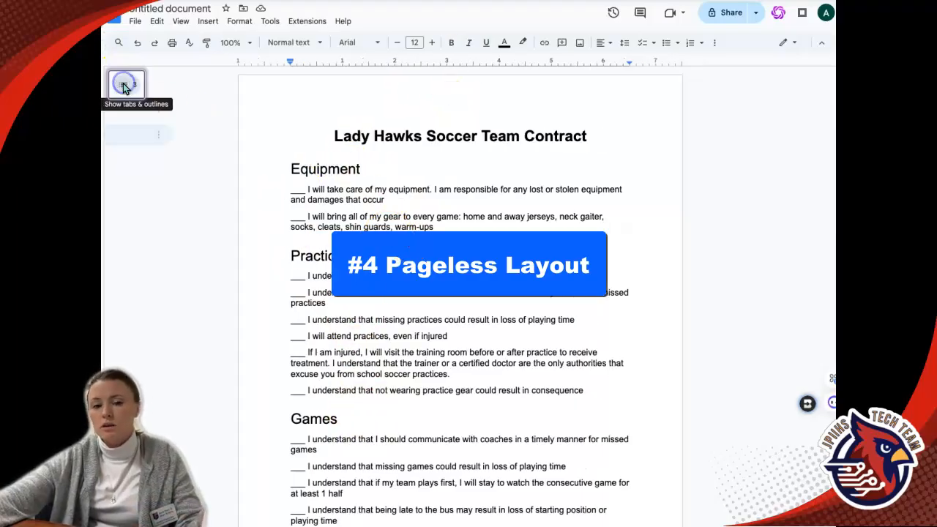
left_click(136, 22)
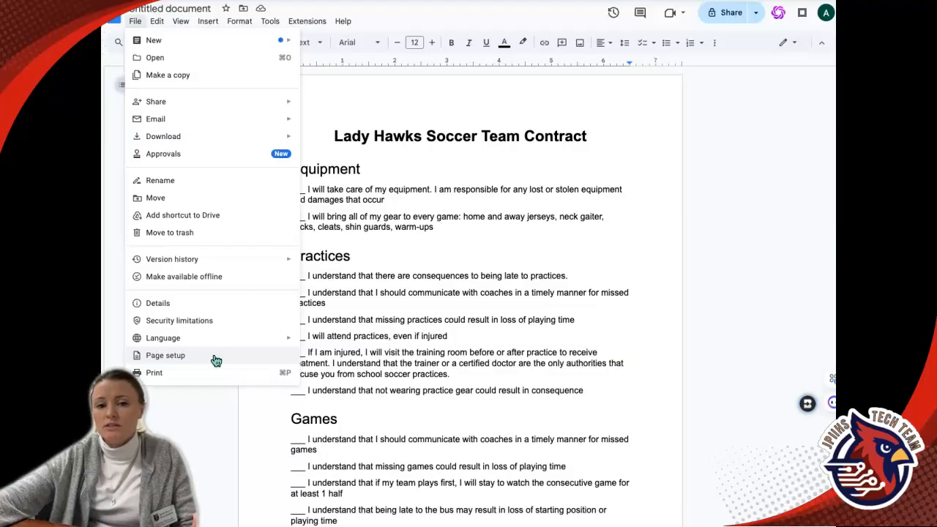
left_click(216, 360)
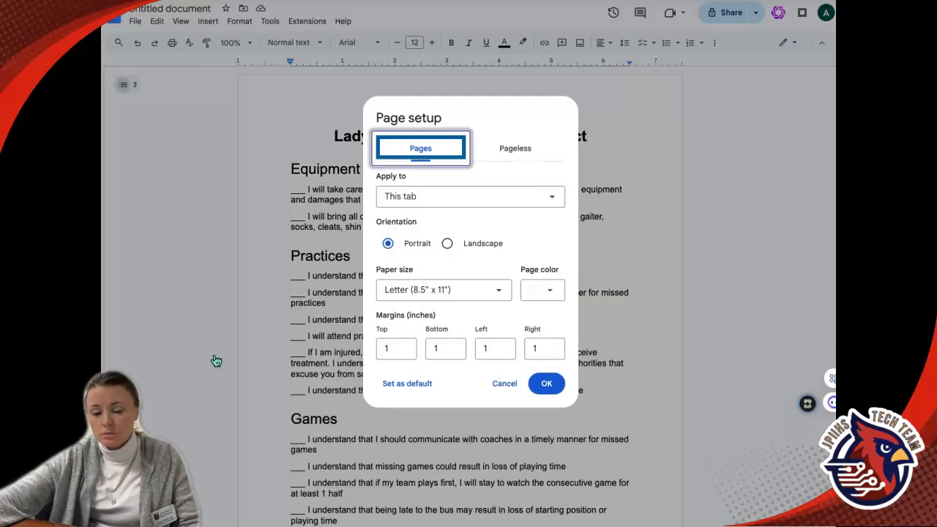
left_click(517, 152)
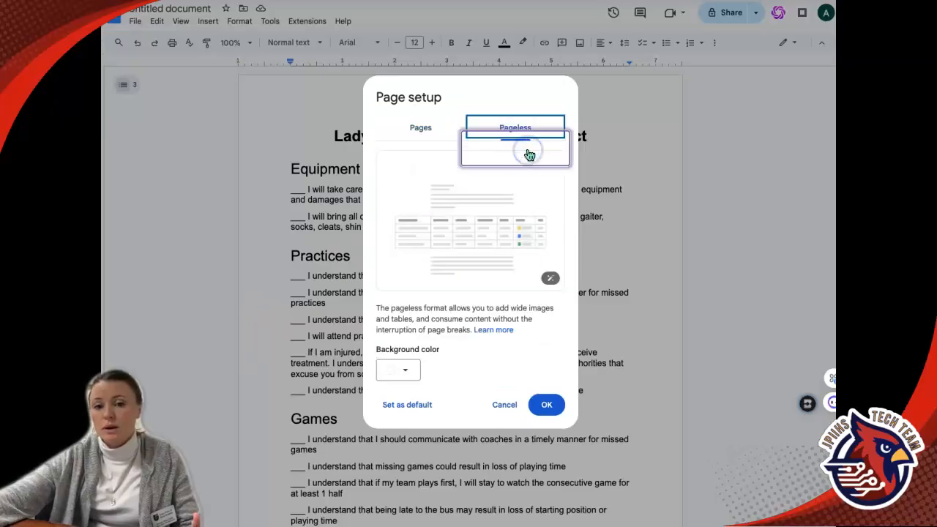
left_click(403, 369)
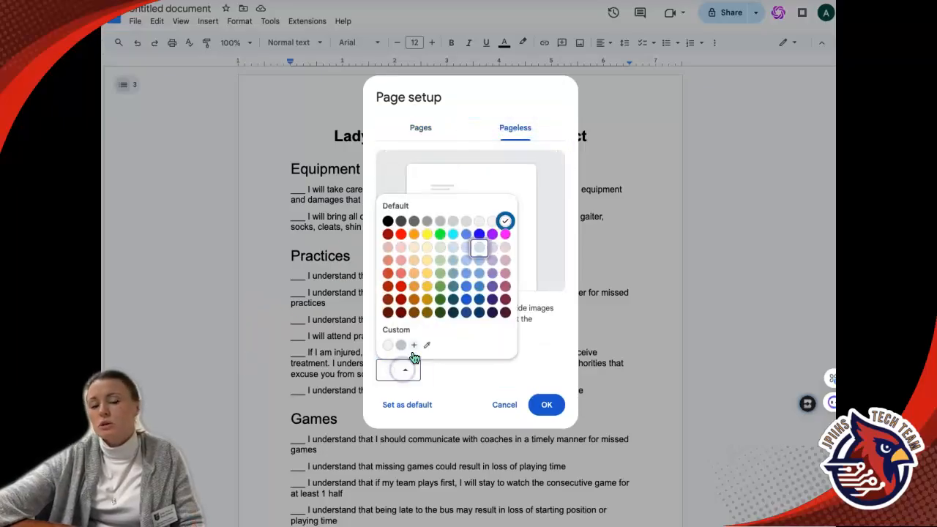
left_click(481, 251)
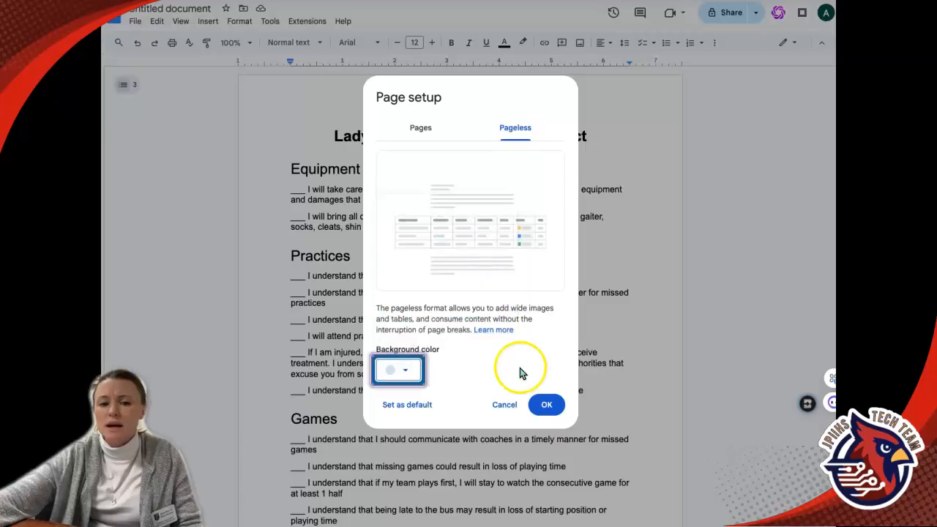
left_click(546, 403)
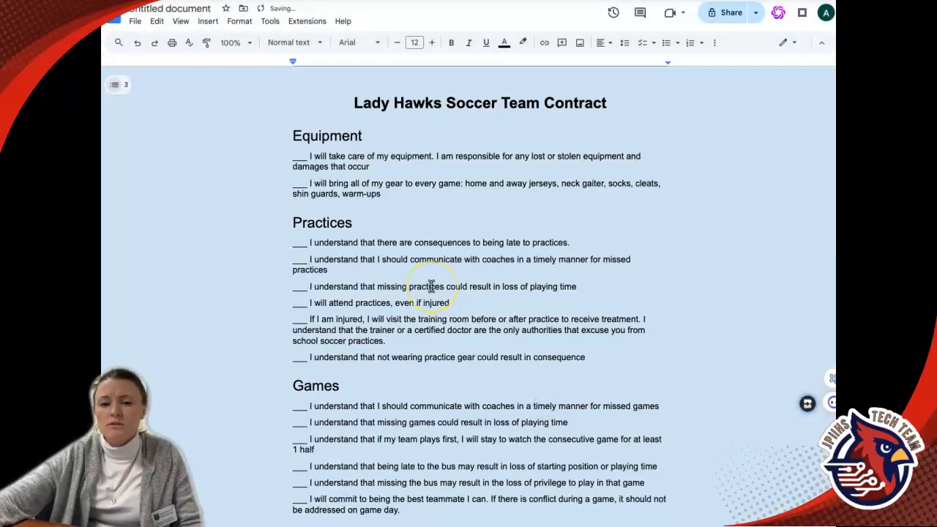
Collapse the Equipment, Practices, Games and Behavior & Student Expectations sections, then expand them again.
scroll(430, 285, "down", 3)
scroll(429, 286, "up", 3)
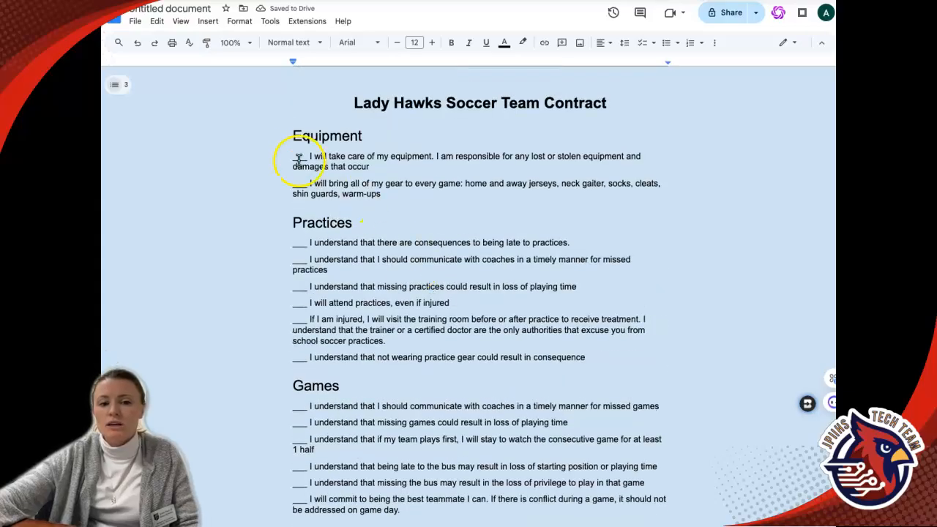
left_click(284, 136)
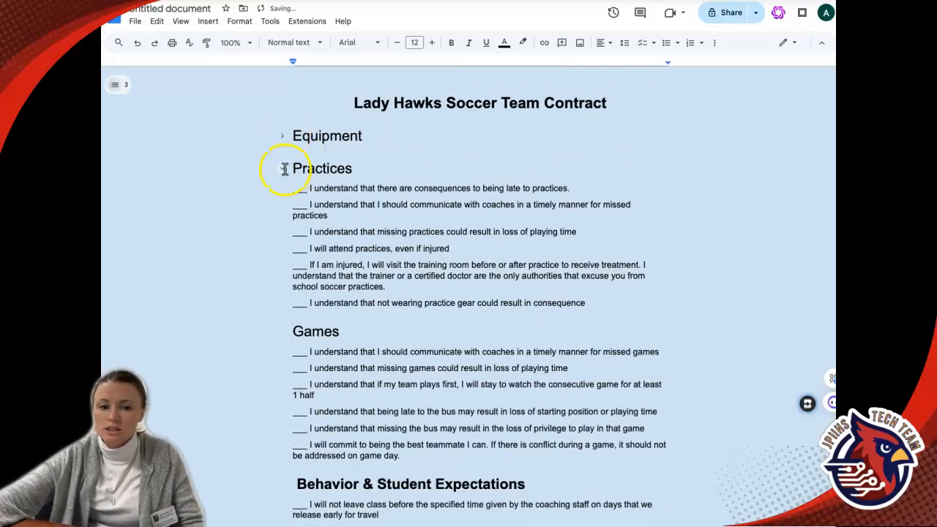
left_click(282, 168)
left_click(283, 201)
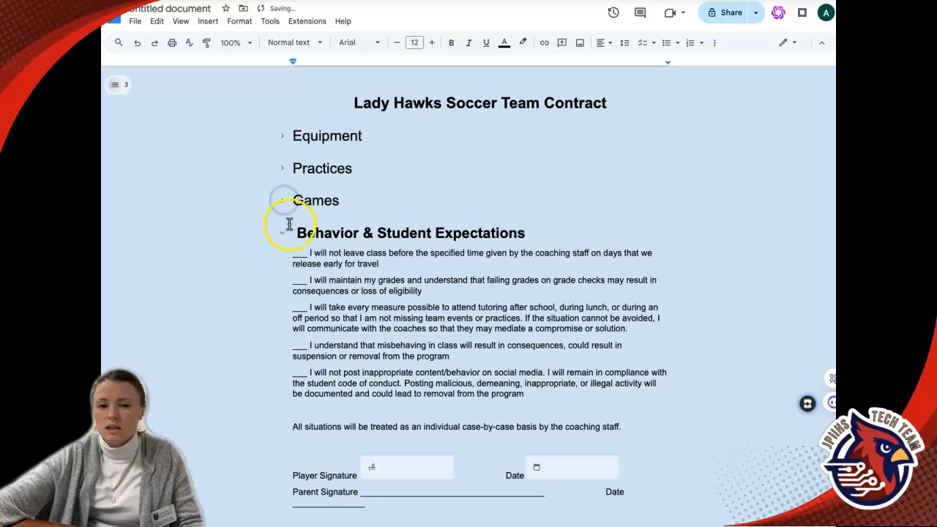
left_click(282, 235)
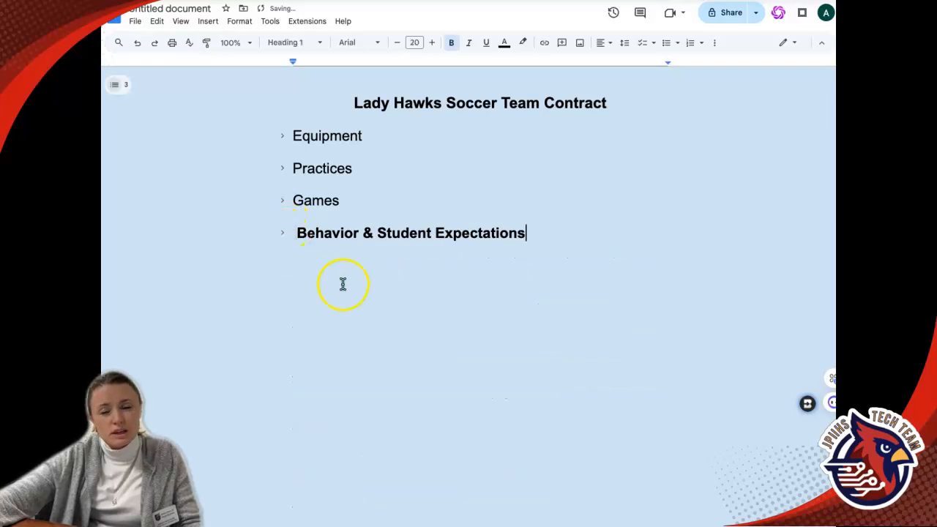
left_click(283, 234)
left_click(281, 201)
left_click(281, 169)
left_click(284, 137)
scroll(393, 262, "down", 7)
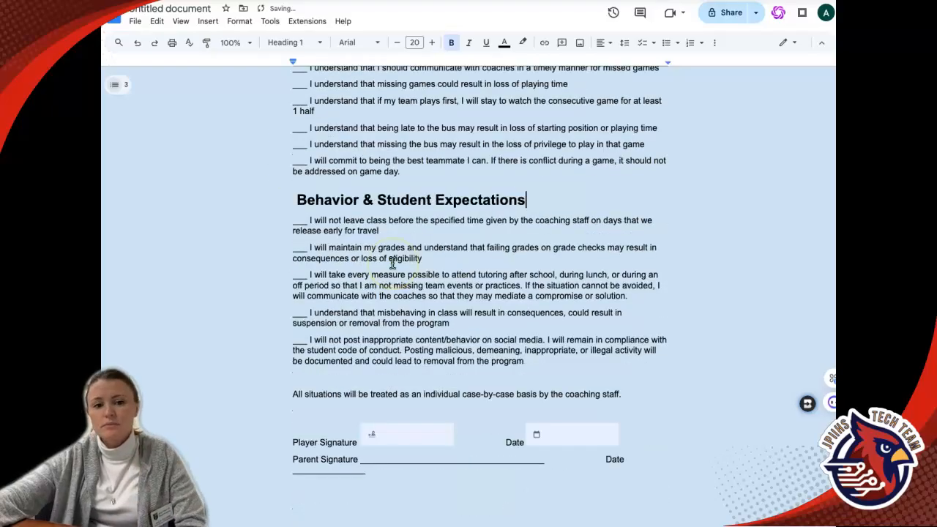
scroll(392, 262, "down", 4)
scroll(391, 261, "up", 15)
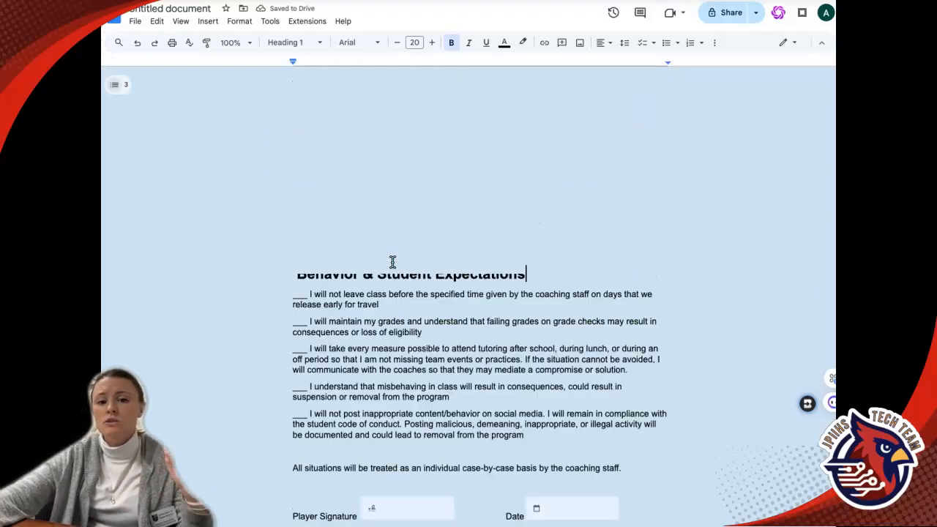
Reopen the document tabs panel and add another new tab.
left_click(118, 89)
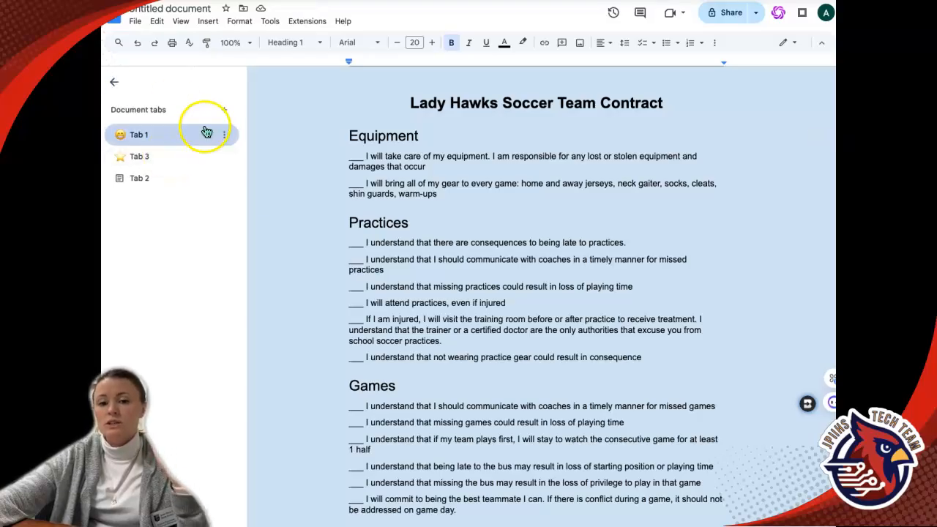
left_click(224, 110)
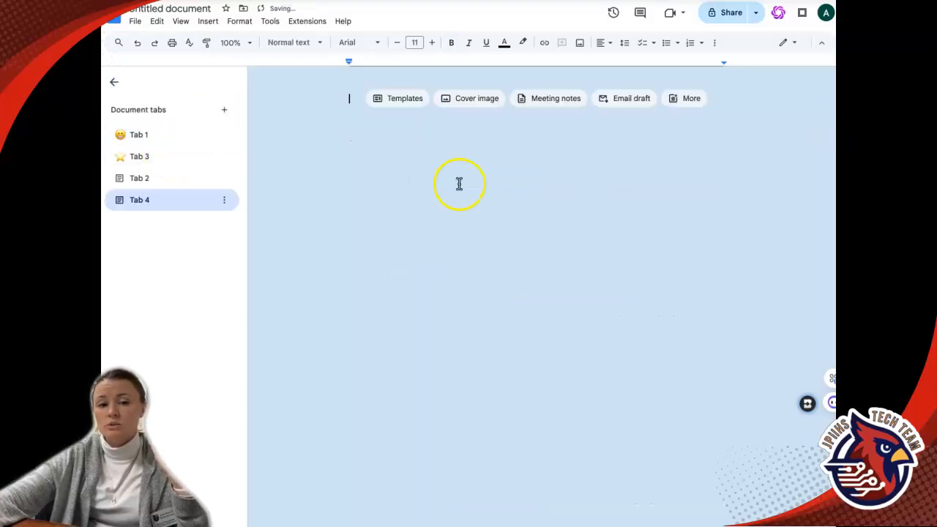
Add the snowy winter street stock photo as the cover image of Tab 4.
left_click(460, 104)
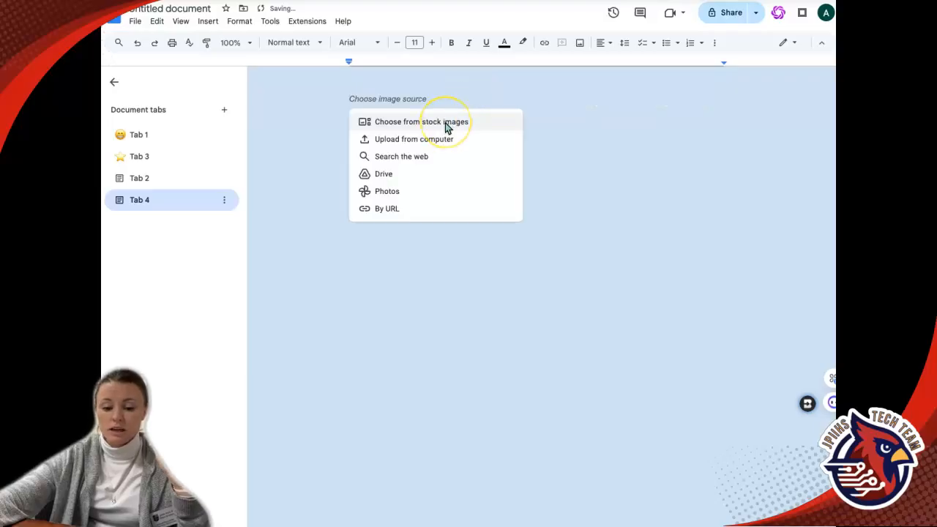
left_click(222, 23)
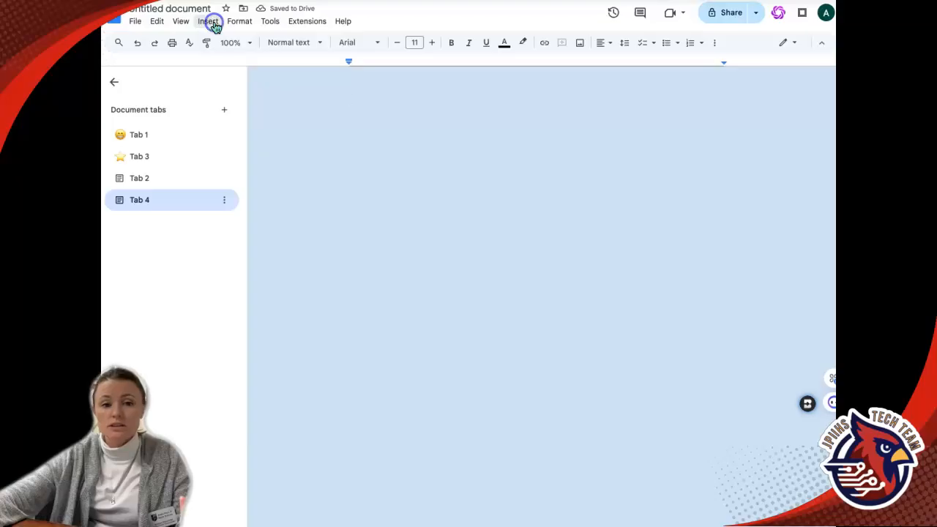
left_click(212, 23)
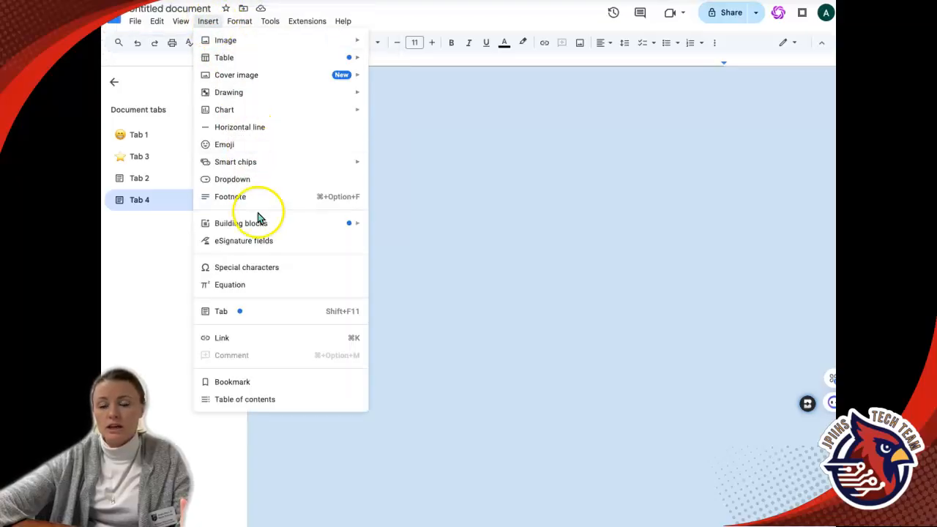
mouse_move(241, 77)
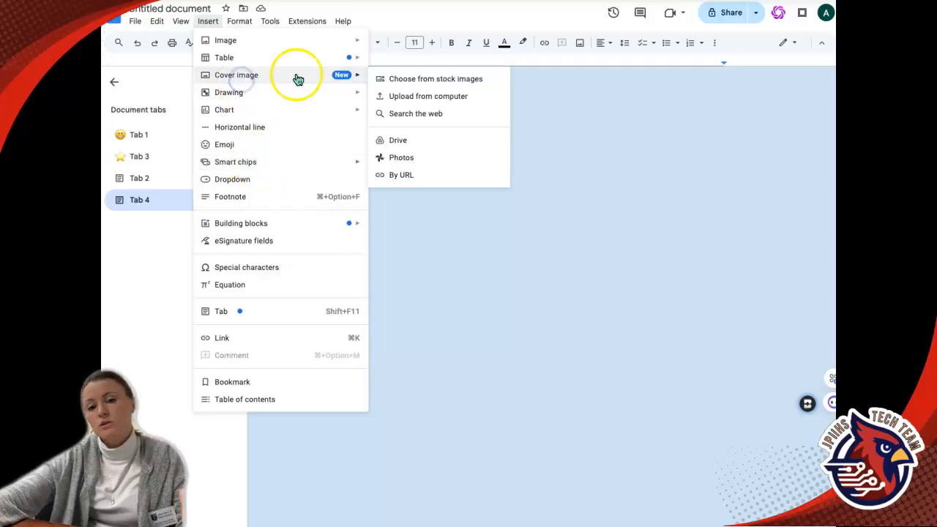
left_click(398, 83)
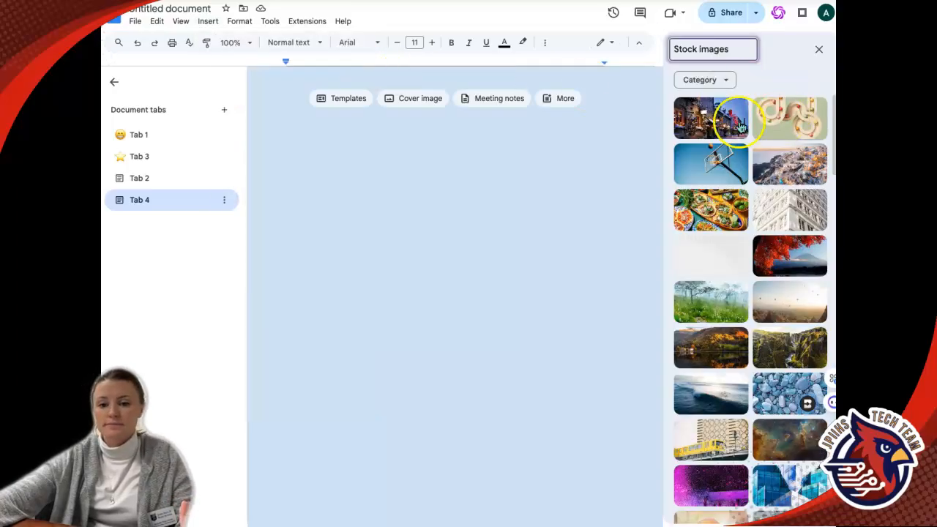
left_click(725, 130)
left_click(615, 260)
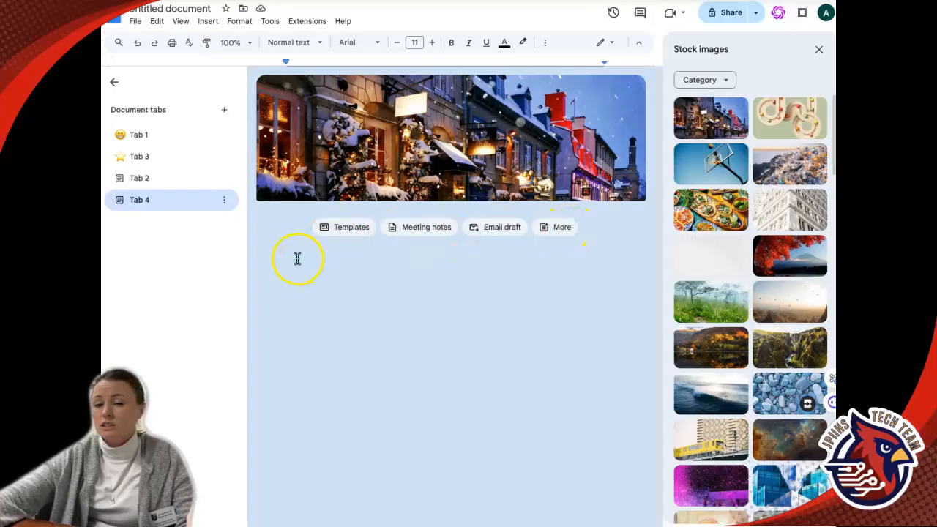
left_click(208, 21)
mouse_move(283, 164)
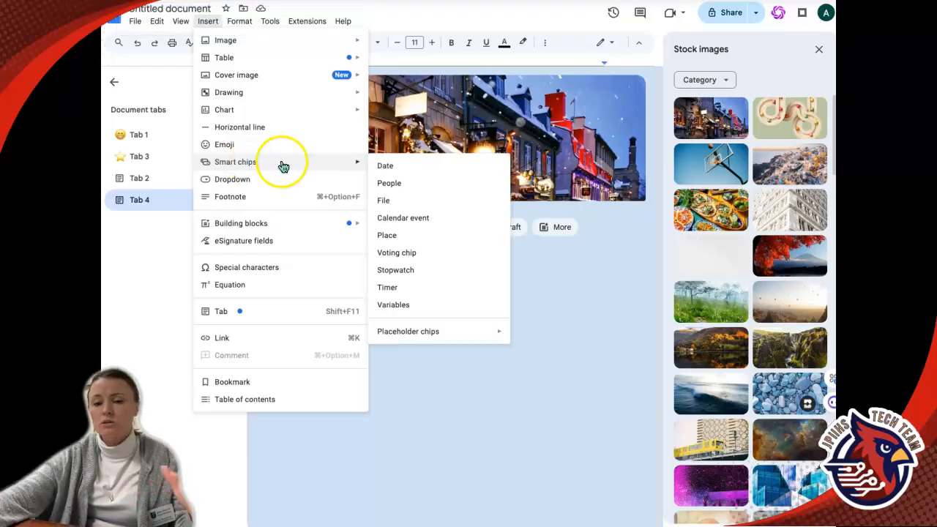
left_click(548, 308)
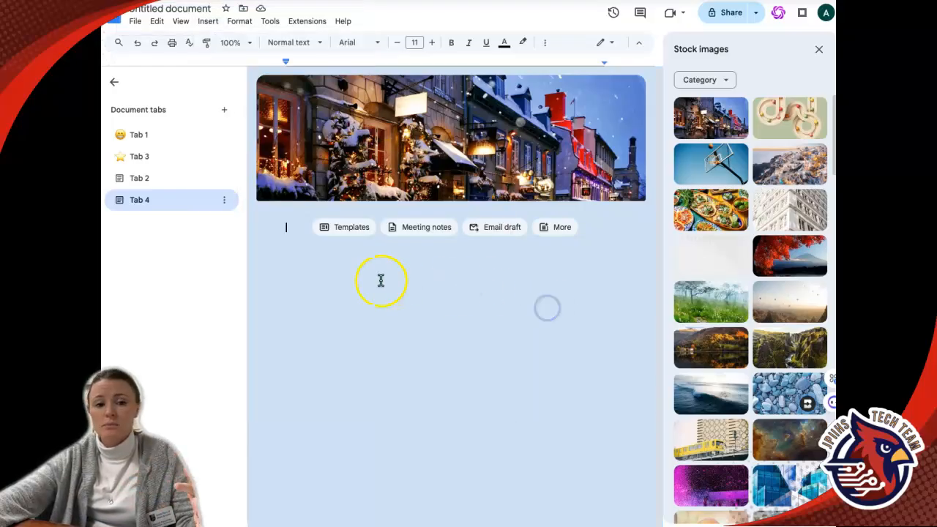
Insert a people chip for the document owner followed by a date chip set to Jan 14, 2025.
type("@")
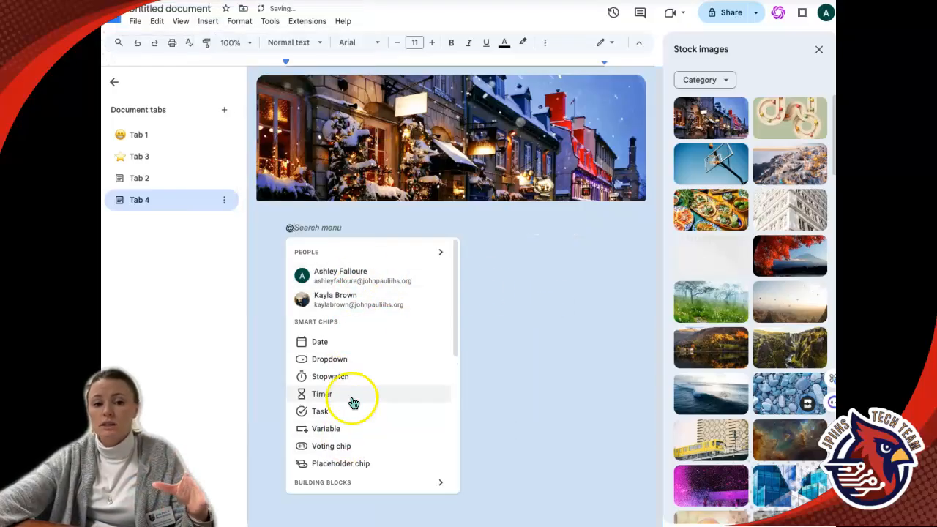
left_click(353, 276)
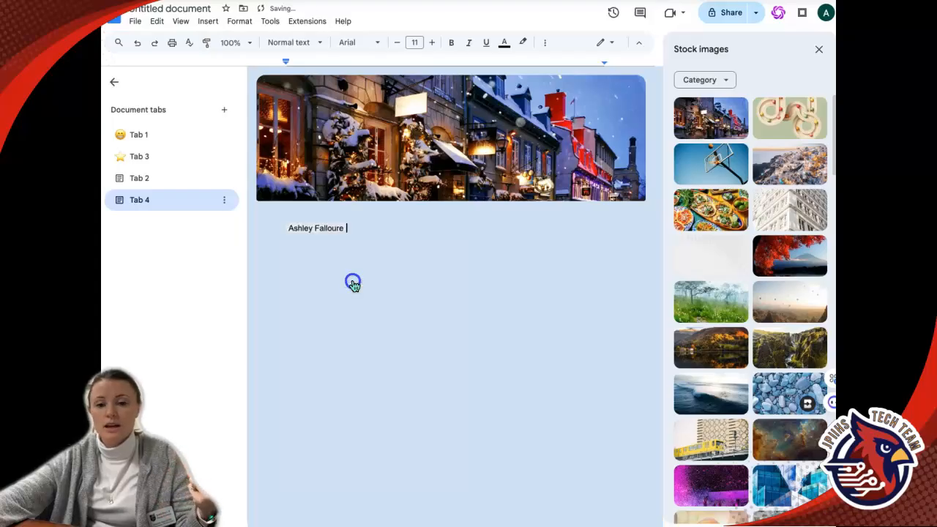
type("@")
left_click(390, 342)
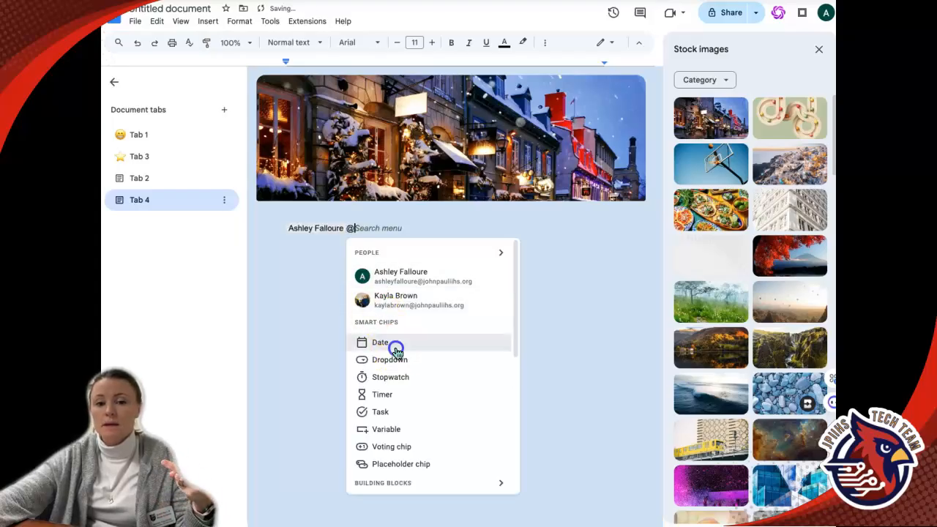
left_click(399, 309)
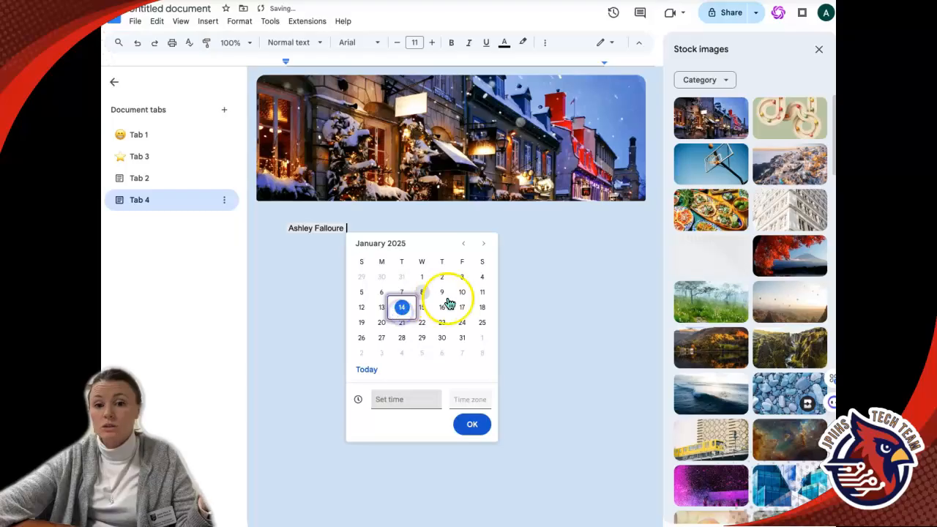
left_click(479, 428)
Insert a timer smart chip after the date and start it running.
type("@")
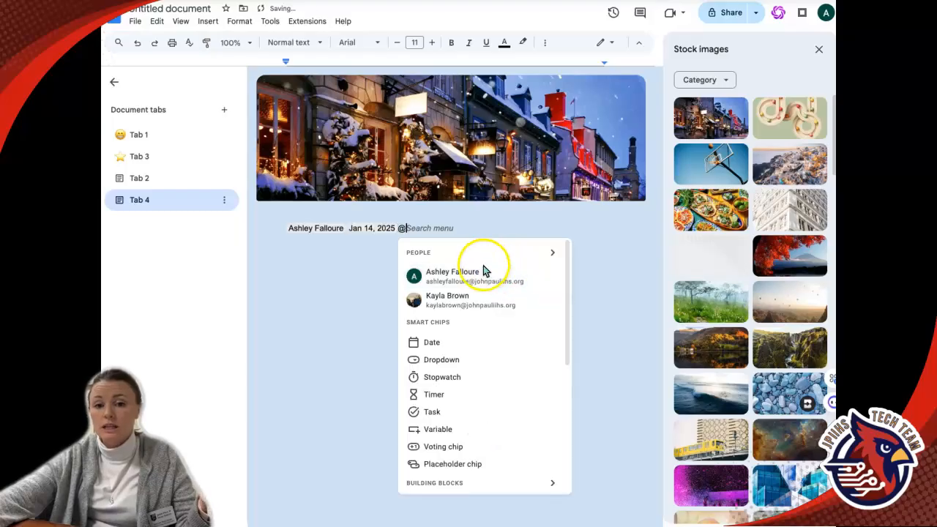
left_click(442, 399)
left_click(491, 279)
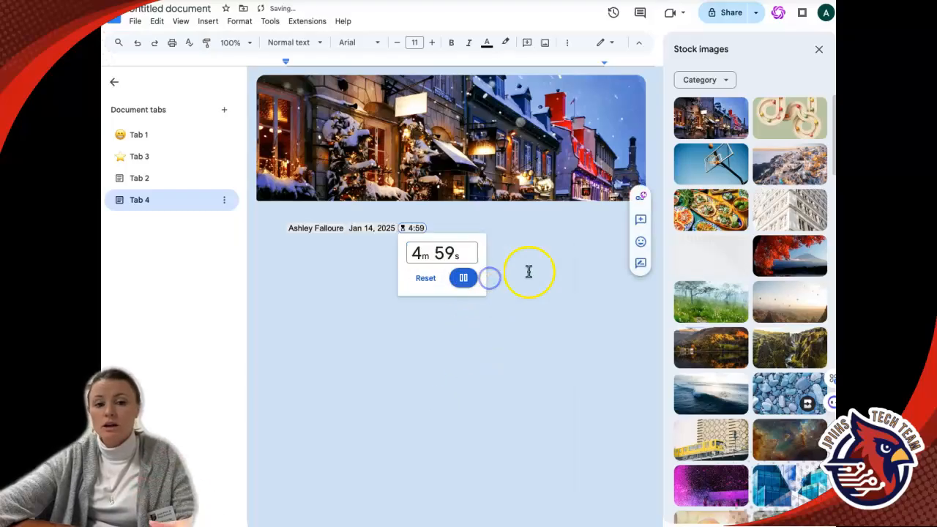
left_click(529, 265)
Insert a dropdown smart chip and set its status to Completed.
type("@")
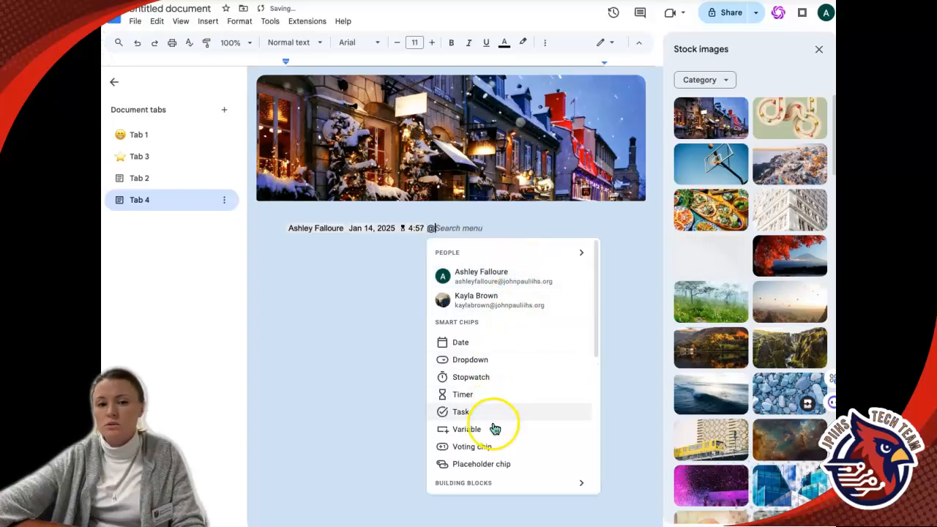
left_click(479, 360)
left_click(491, 316)
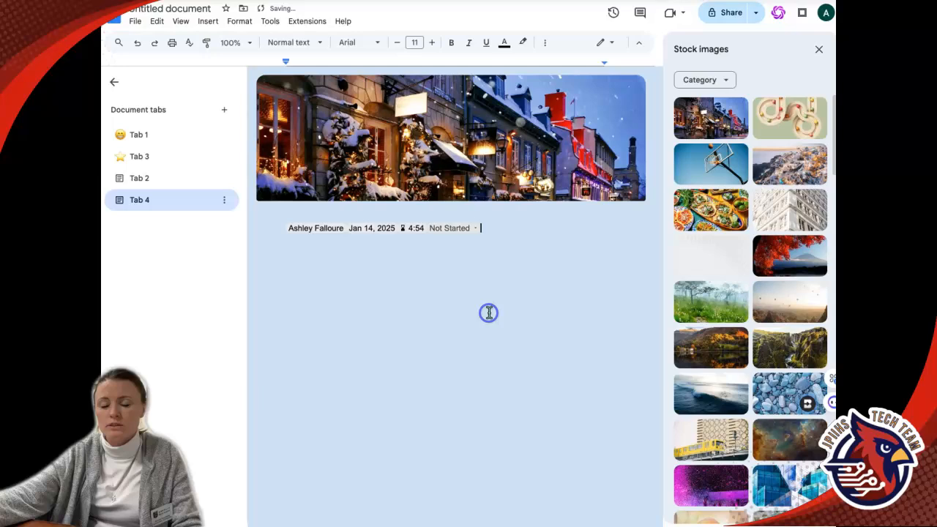
left_click(472, 230)
left_click(469, 298)
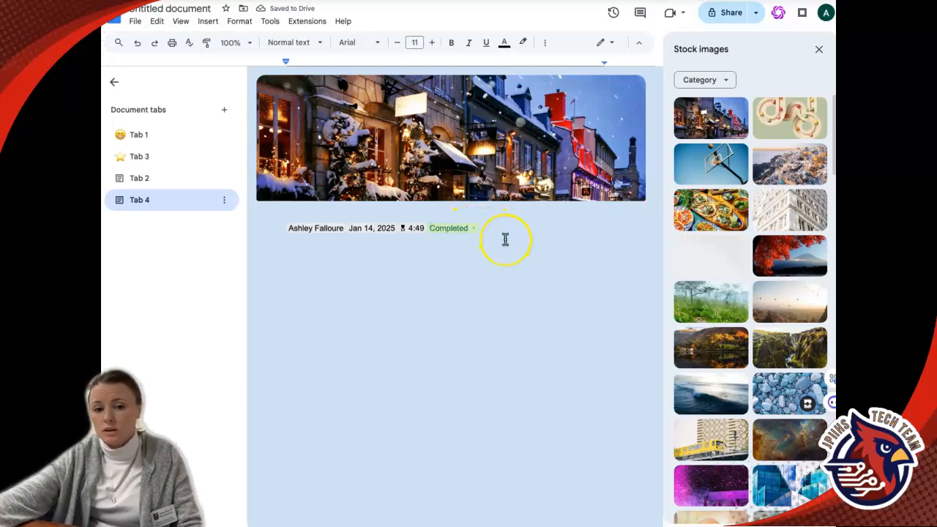
Insert a people chip for a student and a file chip for AI Resources & Extras (best of).
type("@joe")
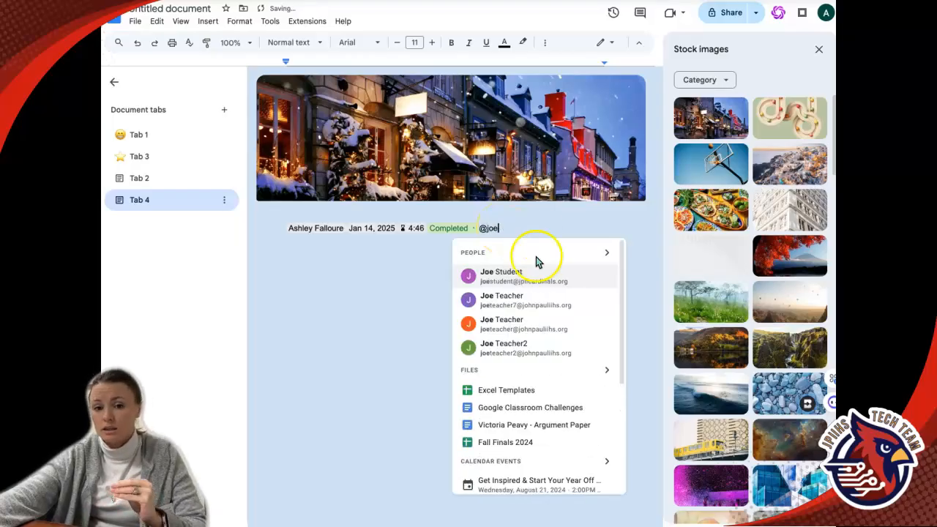
left_click(532, 277)
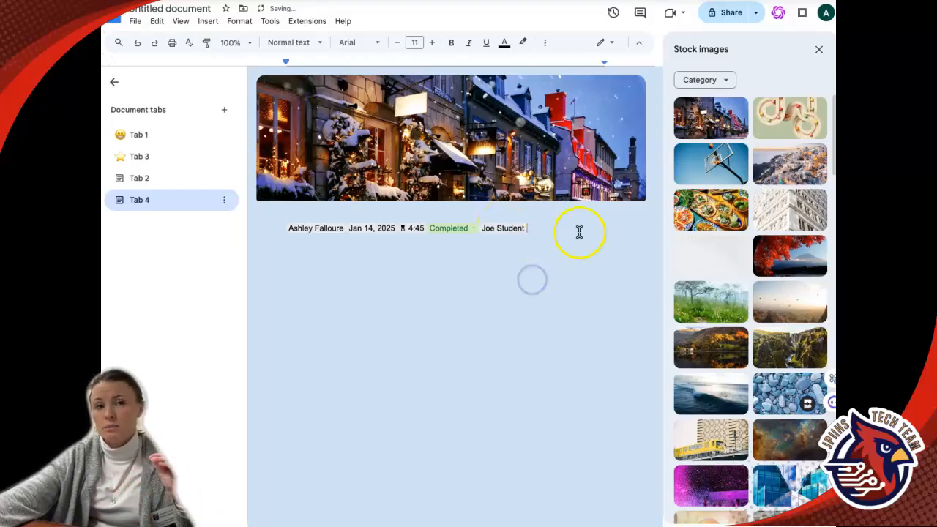
type("@ai")
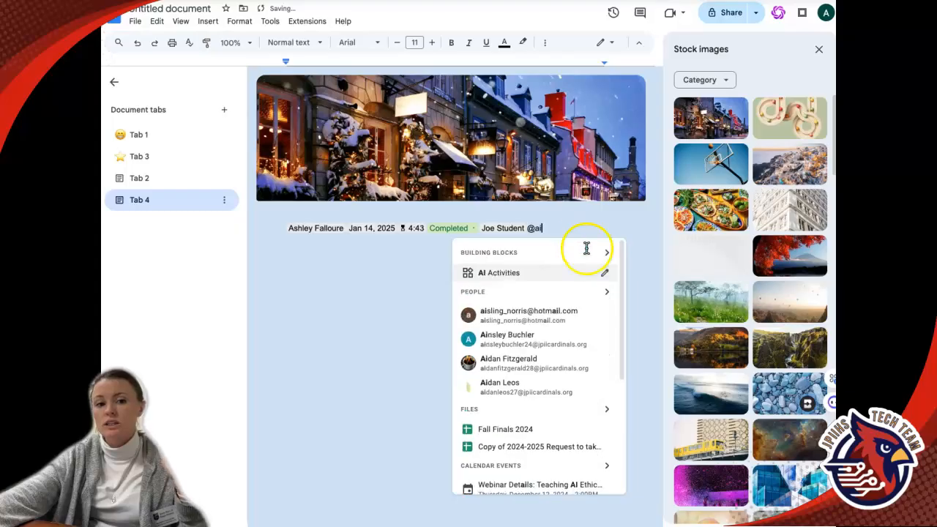
scroll(550, 401, "down", 2)
scroll(505, 380, "up", 2)
scroll(519, 431, "down", 1)
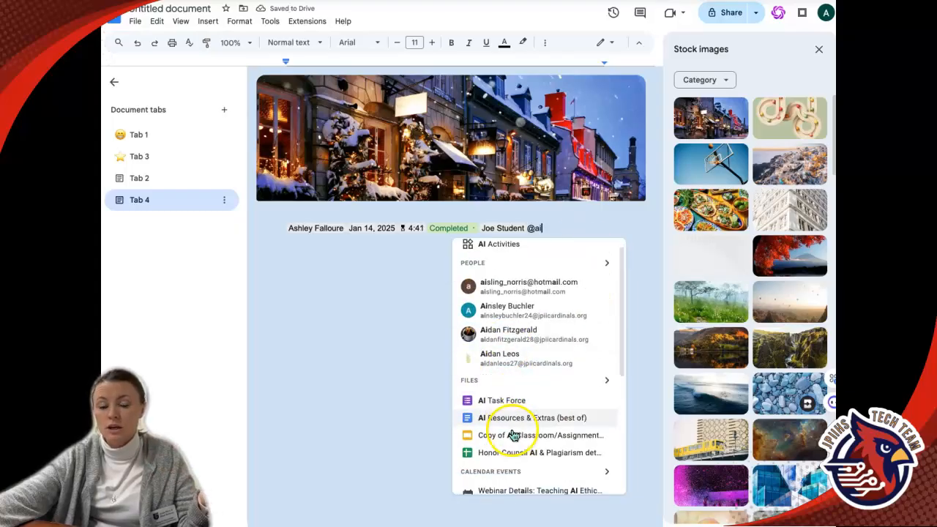
left_click(510, 425)
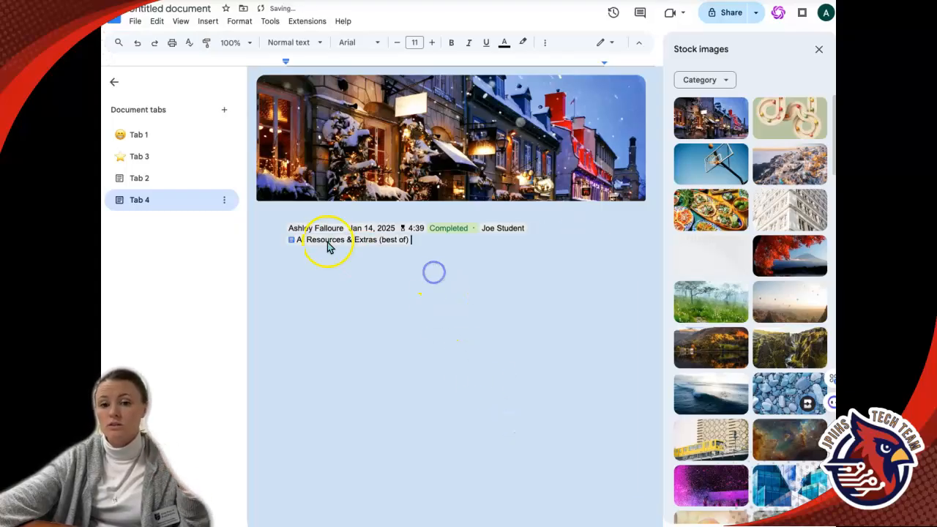
Add a new document tab, Tab 5.
mouse_move(327, 247)
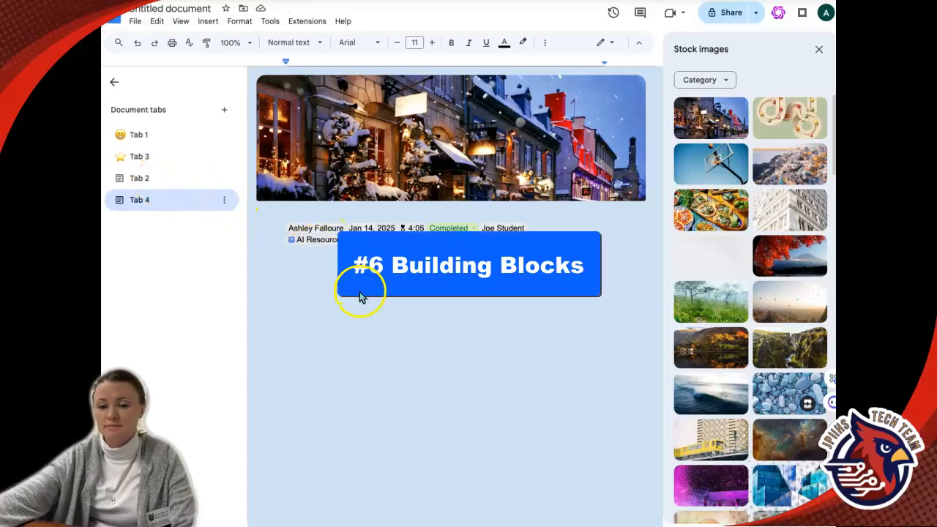
left_click(149, 181)
left_click(196, 199)
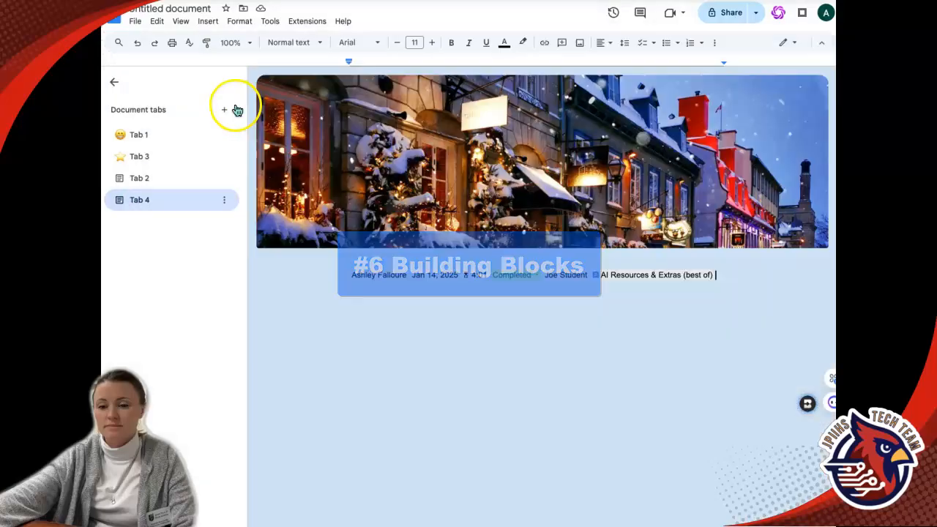
left_click(227, 111)
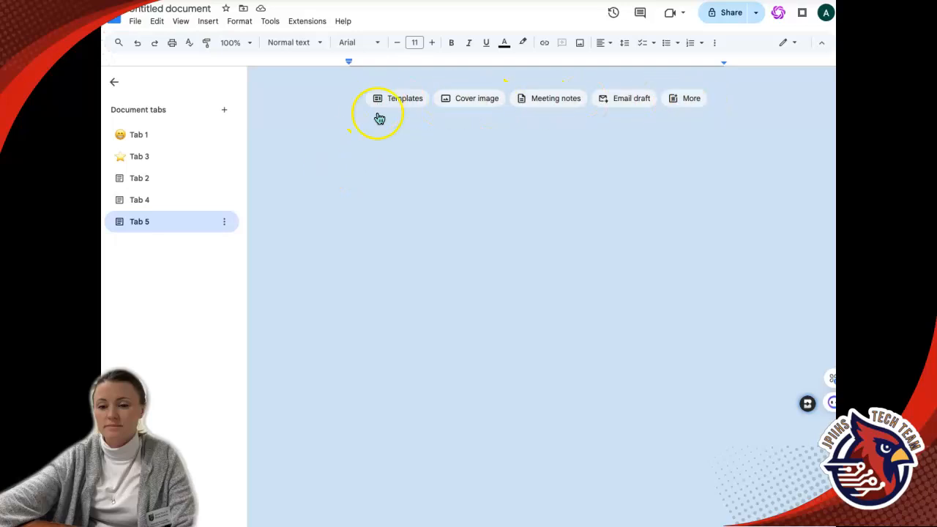
Open all building blocks in Tab 5 and insert a Task tracker, browsing the Communication and Project management categories.
type("@")
scroll(410, 304, "down", 1)
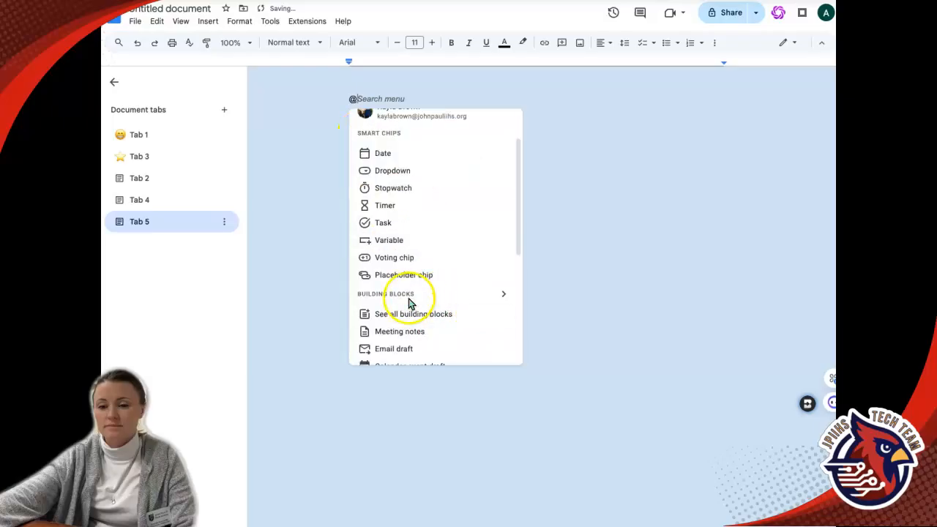
left_click(425, 320)
left_click(708, 102)
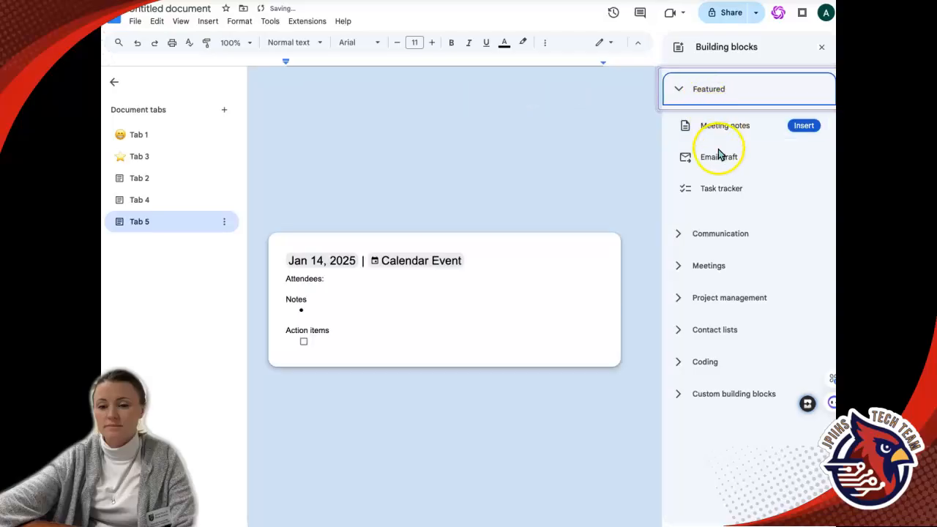
left_click(717, 186)
left_click(683, 232)
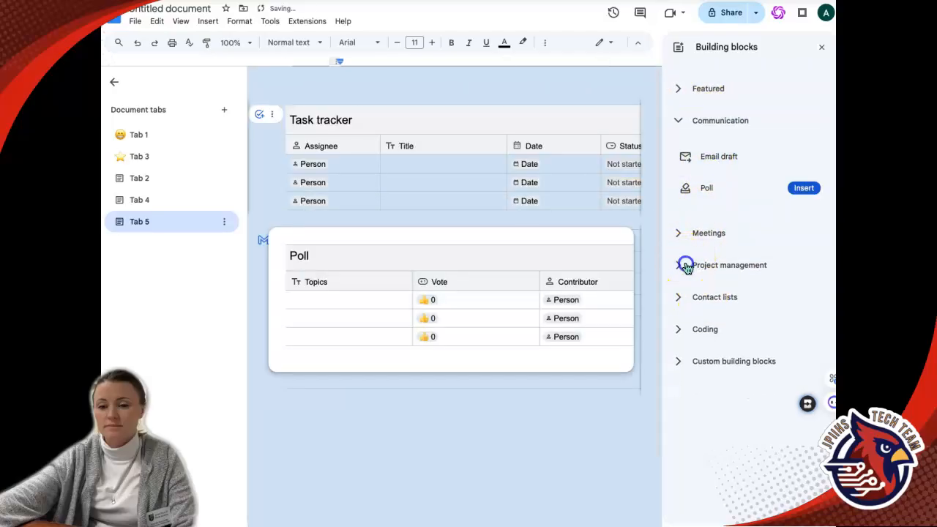
left_click(686, 266)
left_click(714, 319)
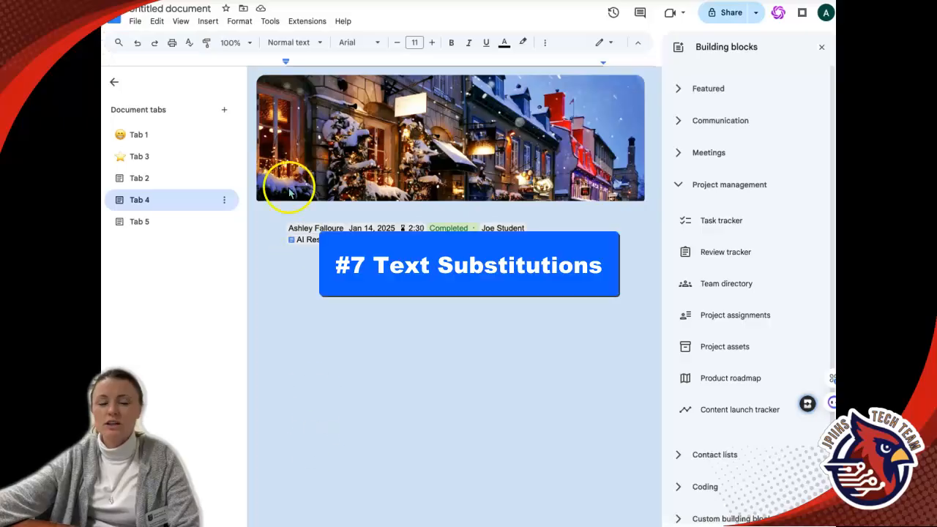
Add an automatic text substitution in Preferences that replaces AI with Artificial Intelligence.
left_click(271, 22)
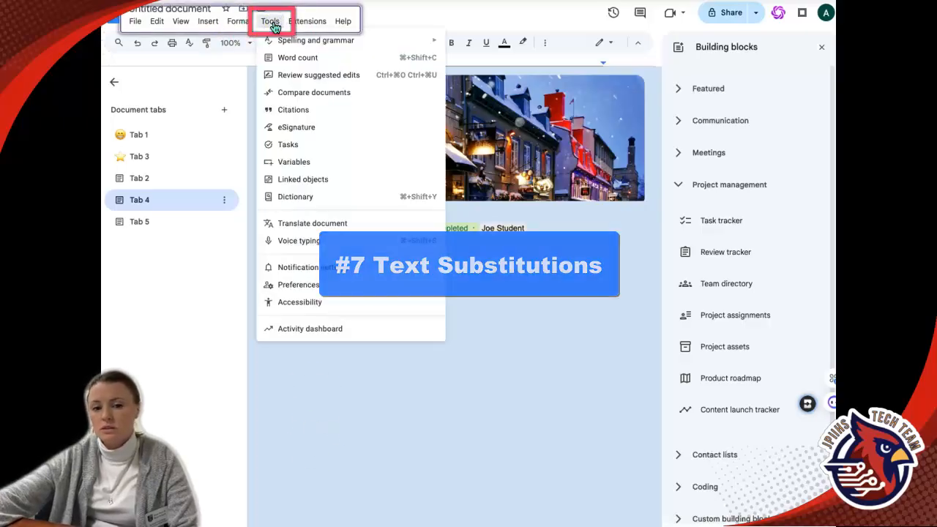
left_click(306, 284)
left_click(525, 128)
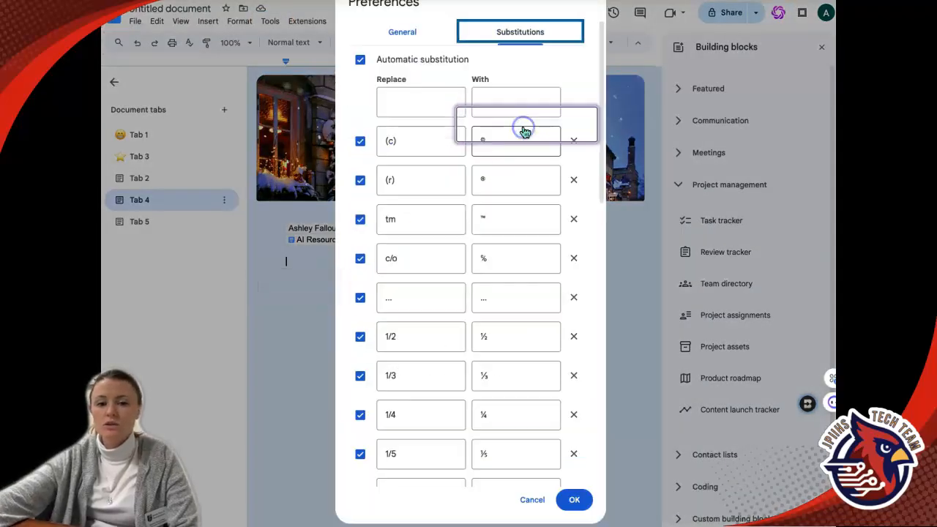
left_click(407, 104)
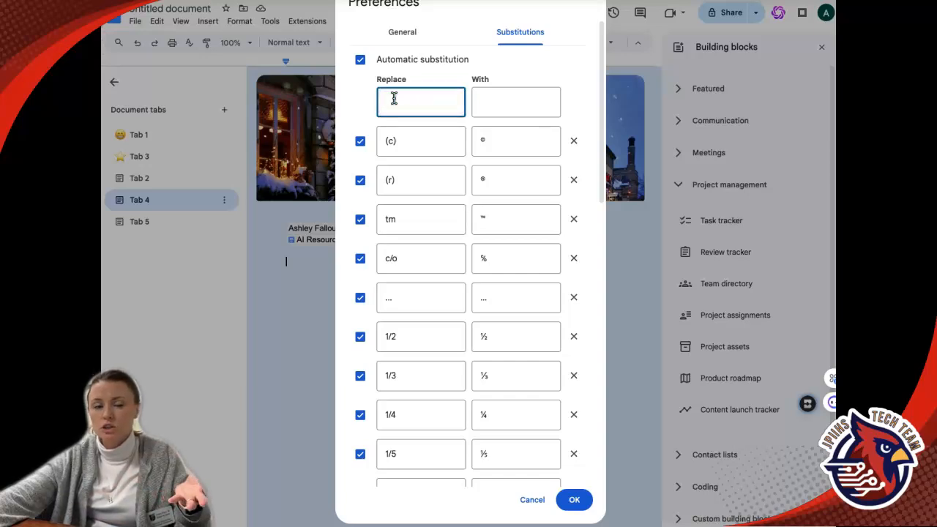
left_click(525, 103)
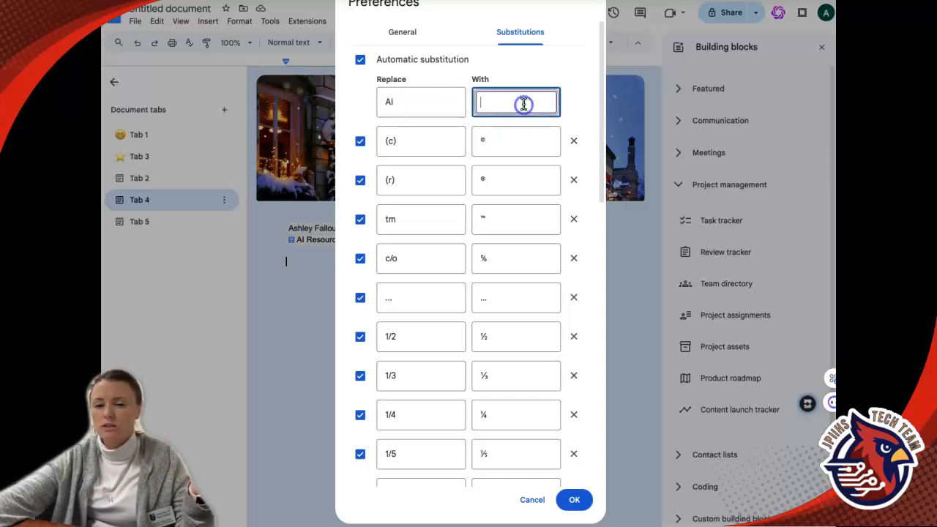
type("Arti")
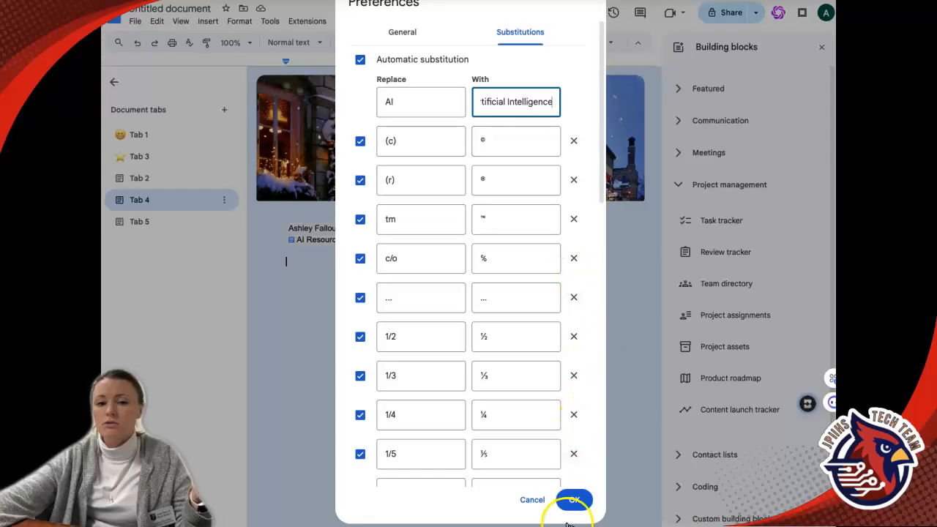
left_click(574, 500)
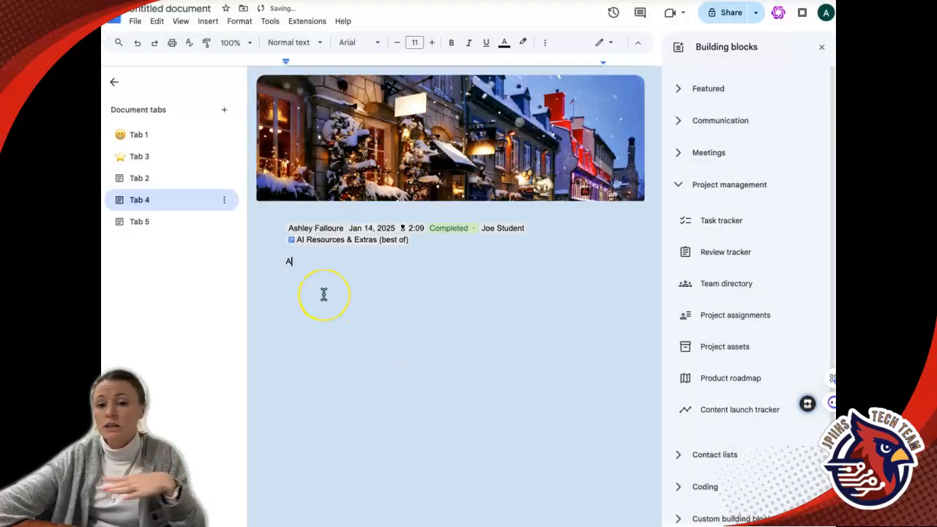